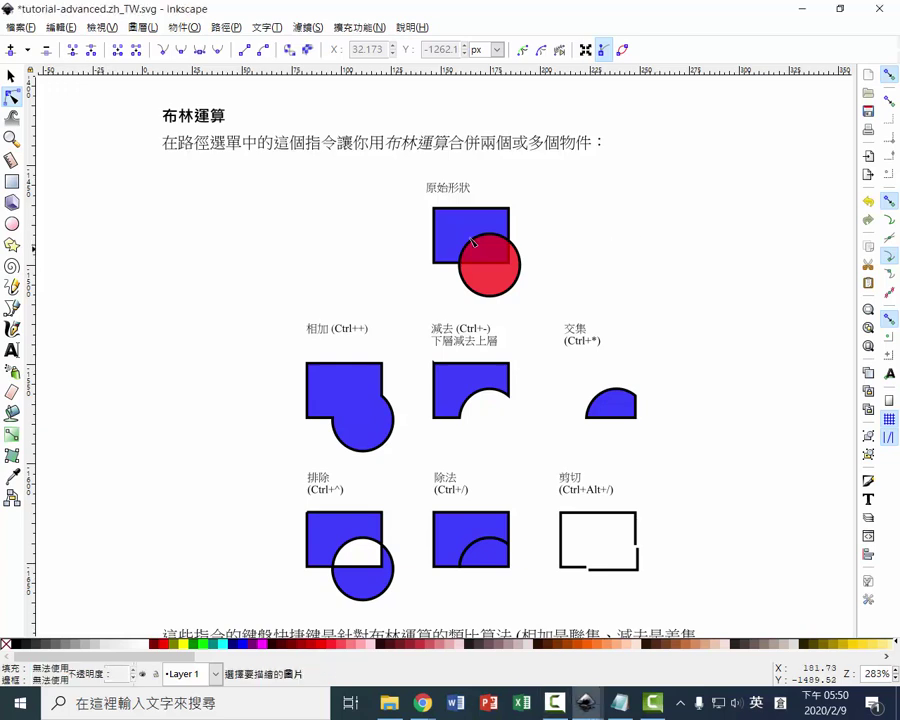
Move the blue rectangle left and set the red circle over its top-right corner.
left_click(470, 222)
left_click(11, 75)
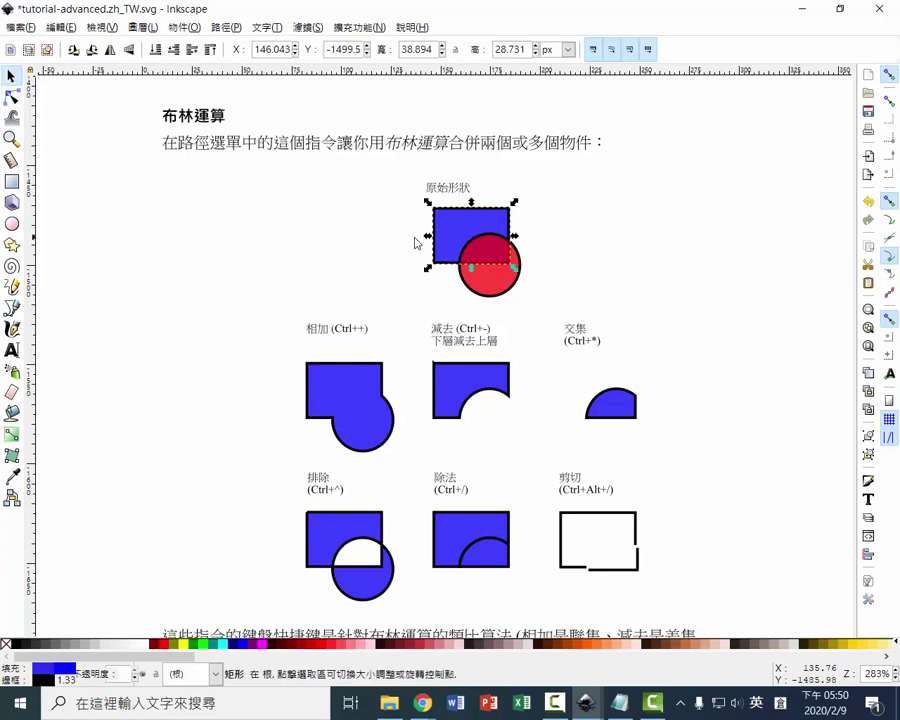
left_click_drag(452, 231, 344, 231)
left_click(490, 267)
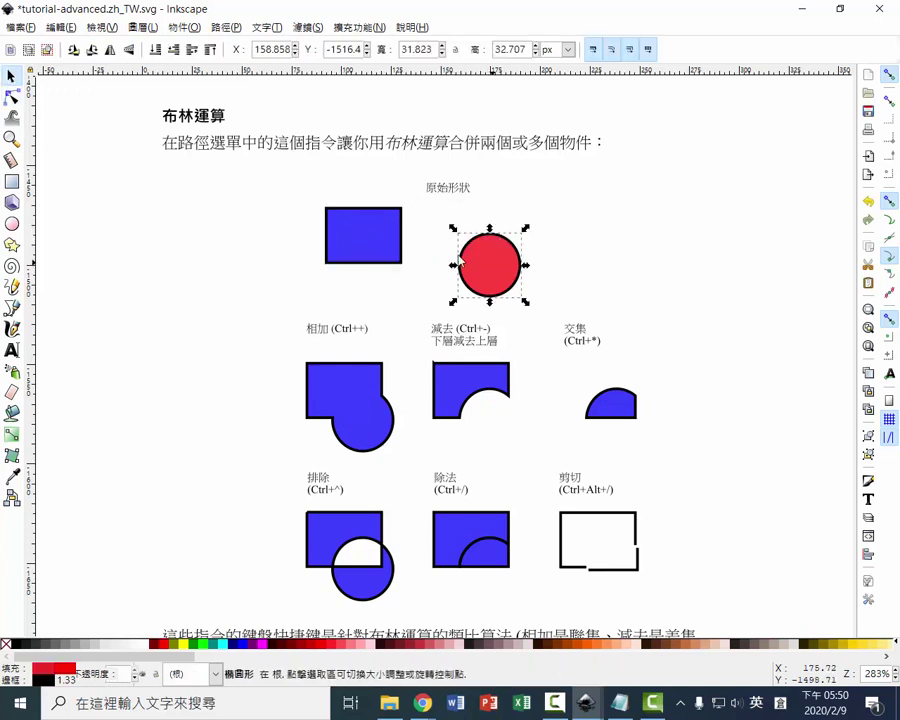
mouse_move(490, 267)
left_mouse_down()
mouse_move(390, 216)
mouse_move(397, 208)
left_mouse_up()
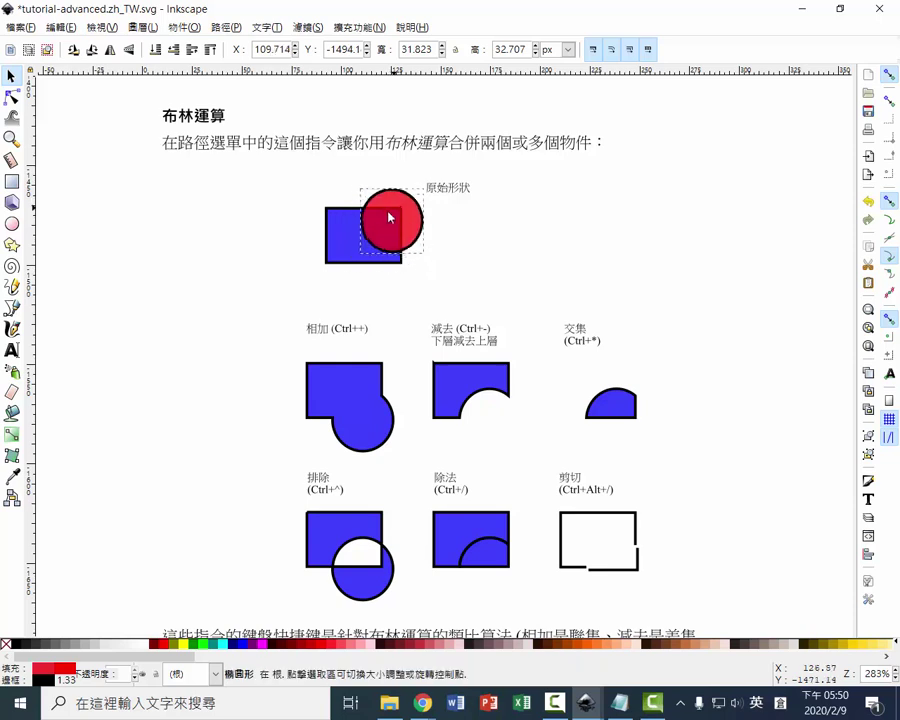
left_click(397, 208)
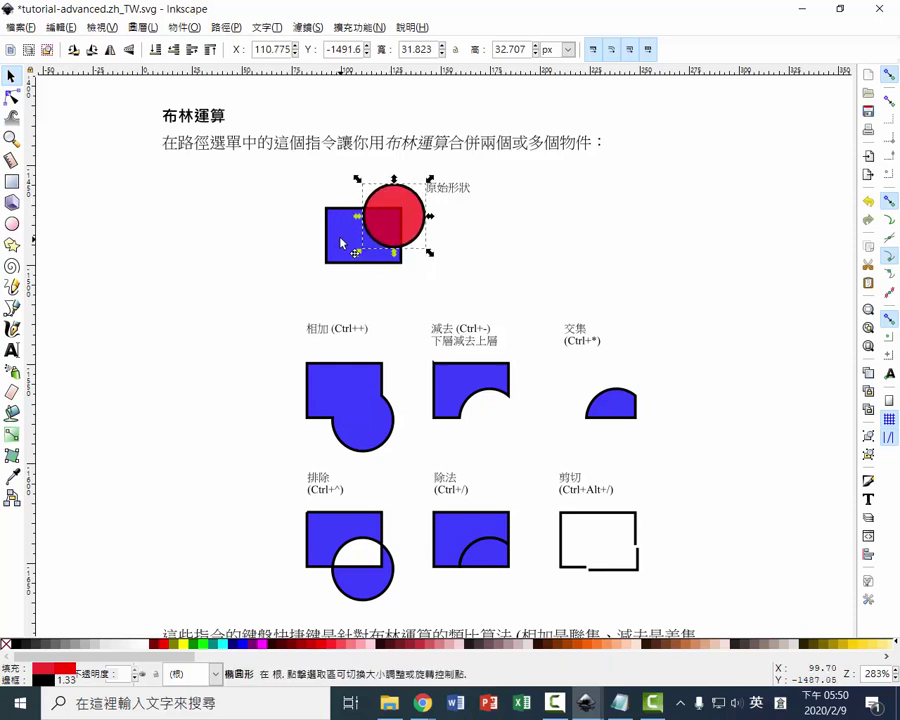
left_click(350, 243)
left_click(453, 198)
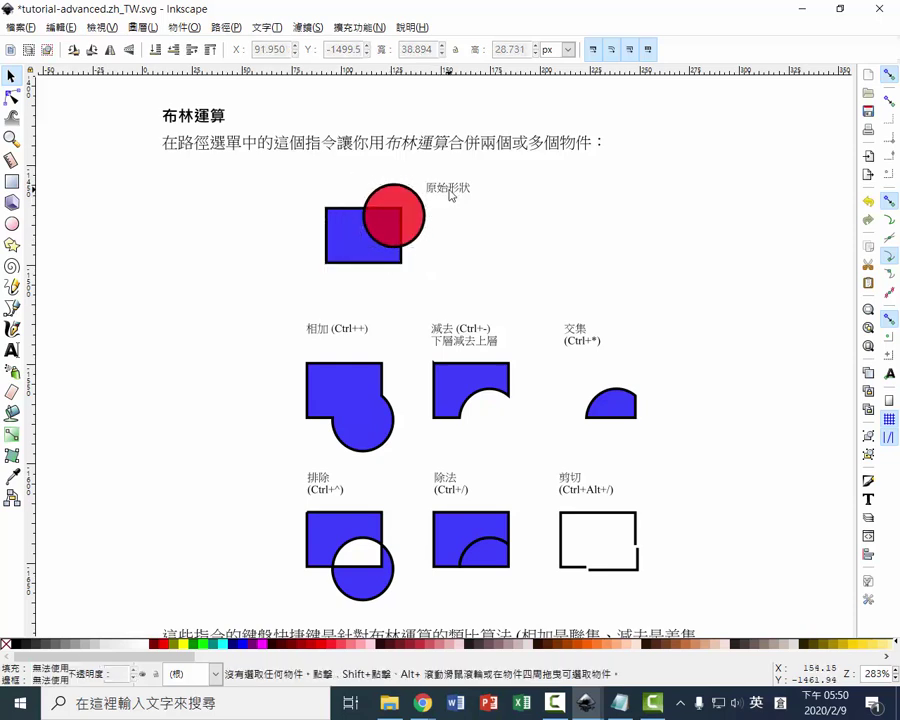
Select the rectangle and circle together and move them to the page's upper left.
left_click(388, 216)
left_click(341, 236)
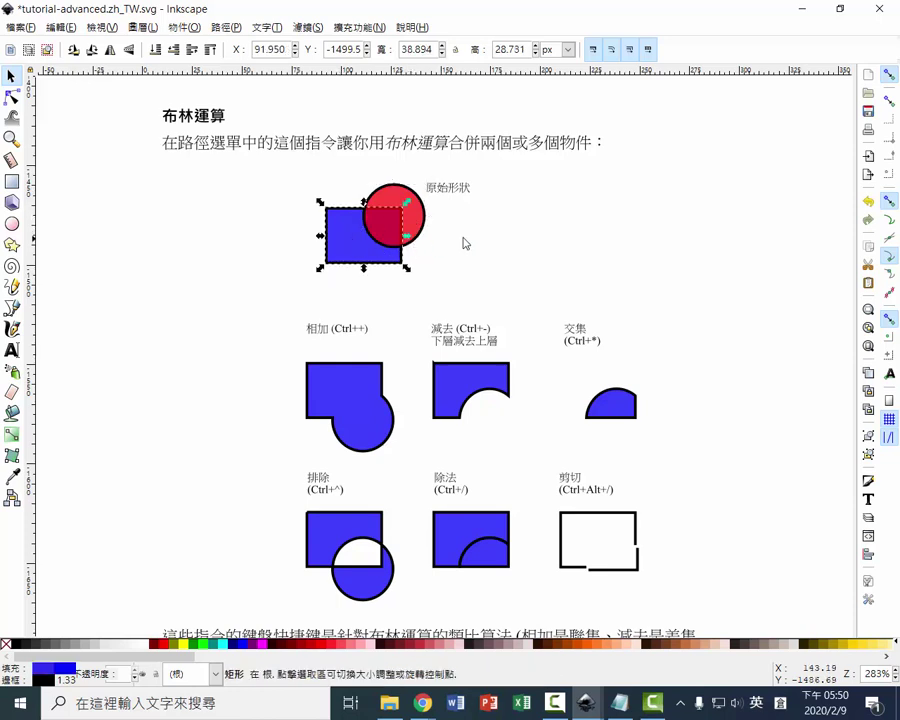
left_click_drag(470, 279, 310, 178)
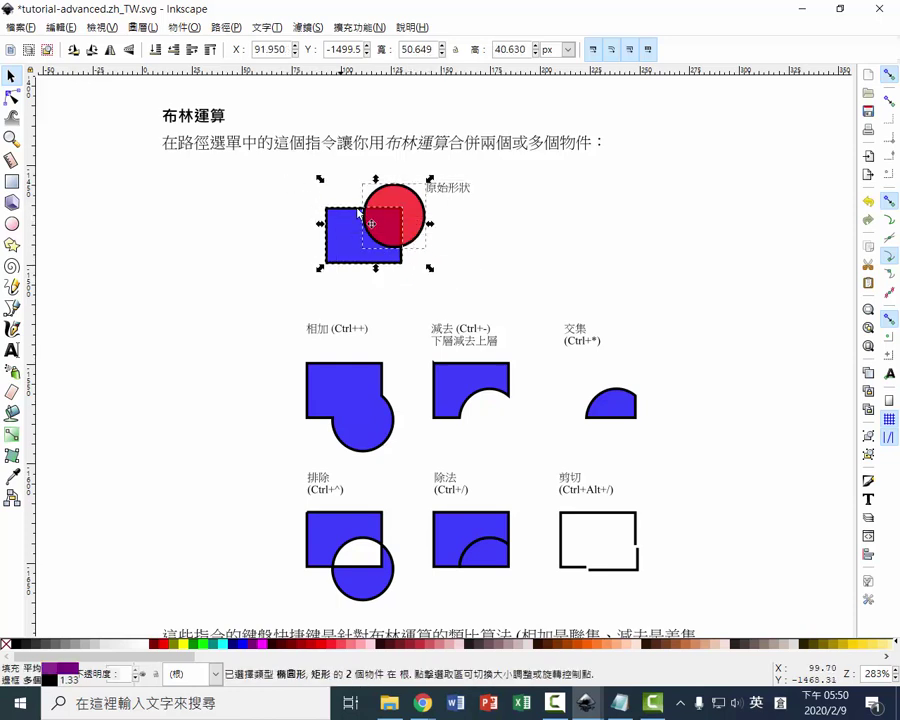
left_click_drag(386, 228, 239, 234)
Duplicate the pair, place the copy to the right, and shift its circle rightward.
right_click(239, 234)
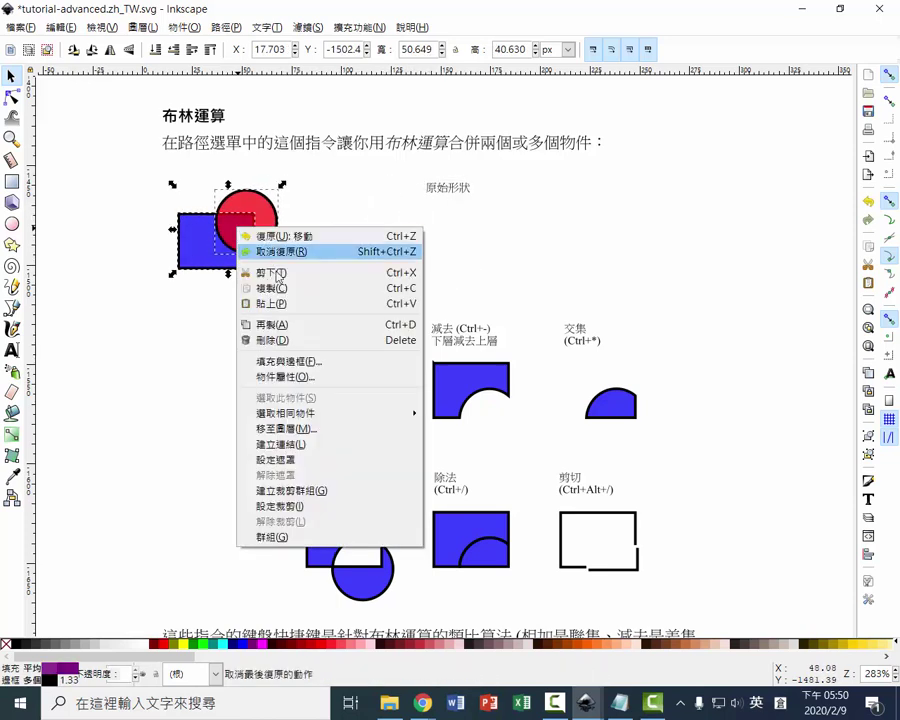
left_click(285, 320)
mouse_move(245, 243)
left_mouse_down()
mouse_move(566, 238)
mouse_move(701, 255)
mouse_move(612, 218)
mouse_move(594, 225)
mouse_move(602, 236)
left_mouse_up()
left_click(697, 267)
Union the right-hand rectangle and circle into a single blue shape.
left_click(662, 236)
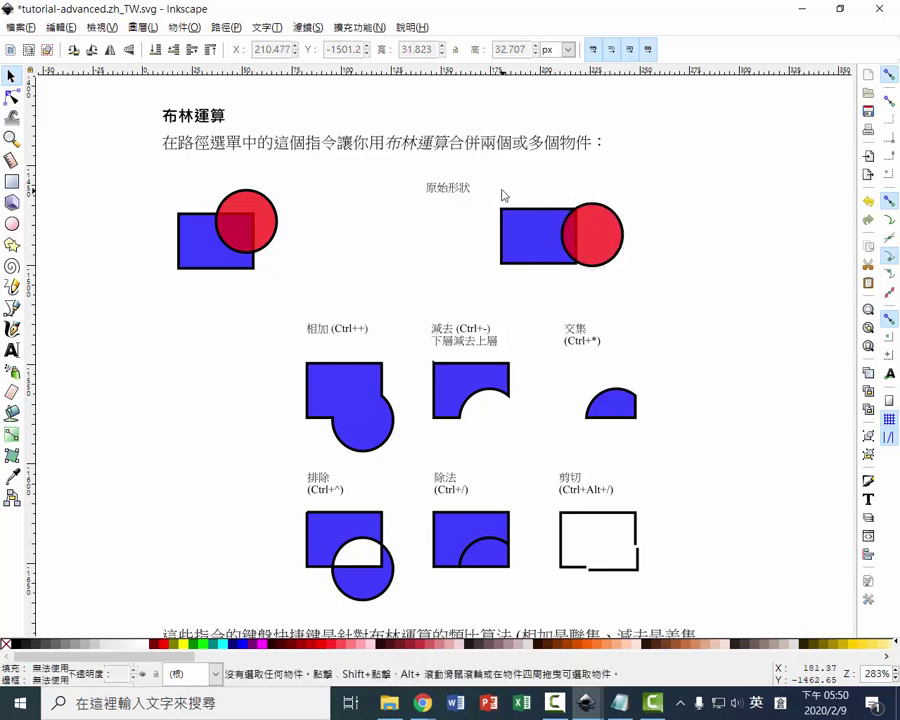
mouse_move(488, 189)
left_mouse_down()
mouse_move(558, 275)
mouse_move(636, 271)
left_mouse_up()
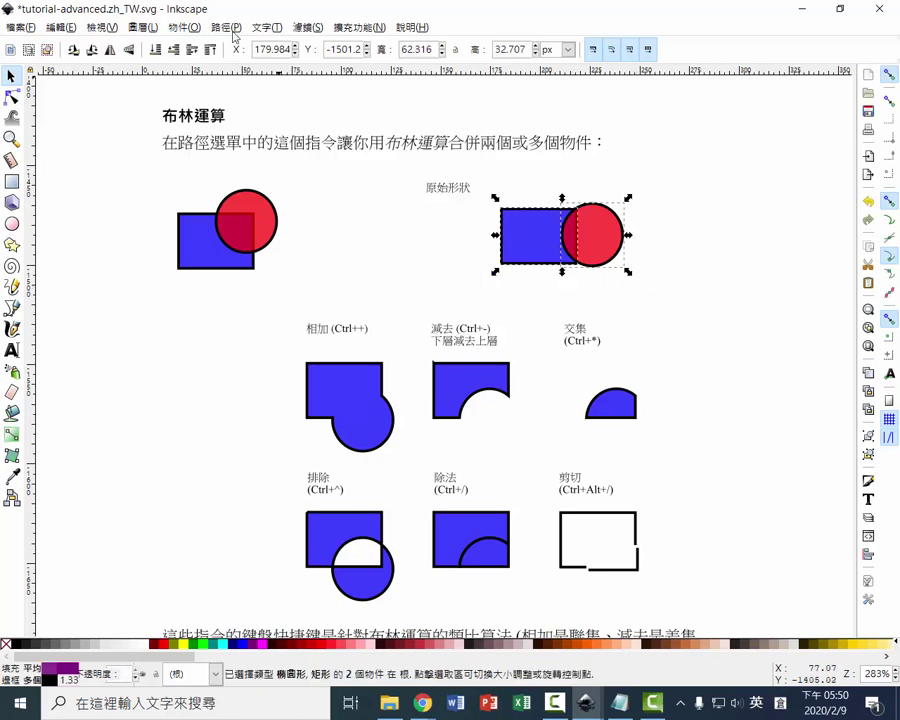
left_click(229, 28)
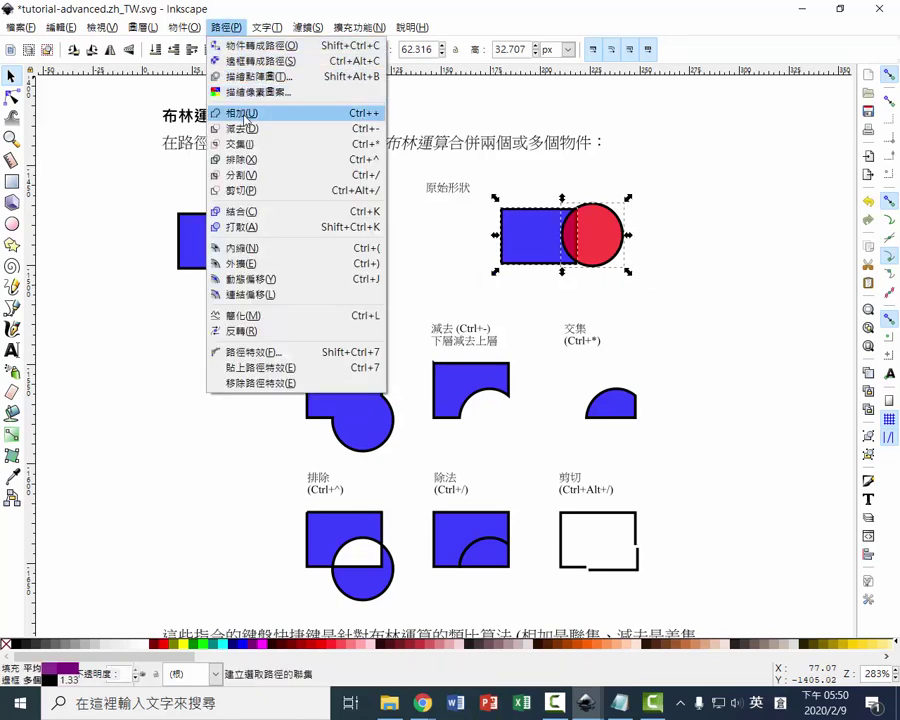
left_click(245, 114)
Move the merged shape up and right, then select the left-hand pair.
left_click(608, 290)
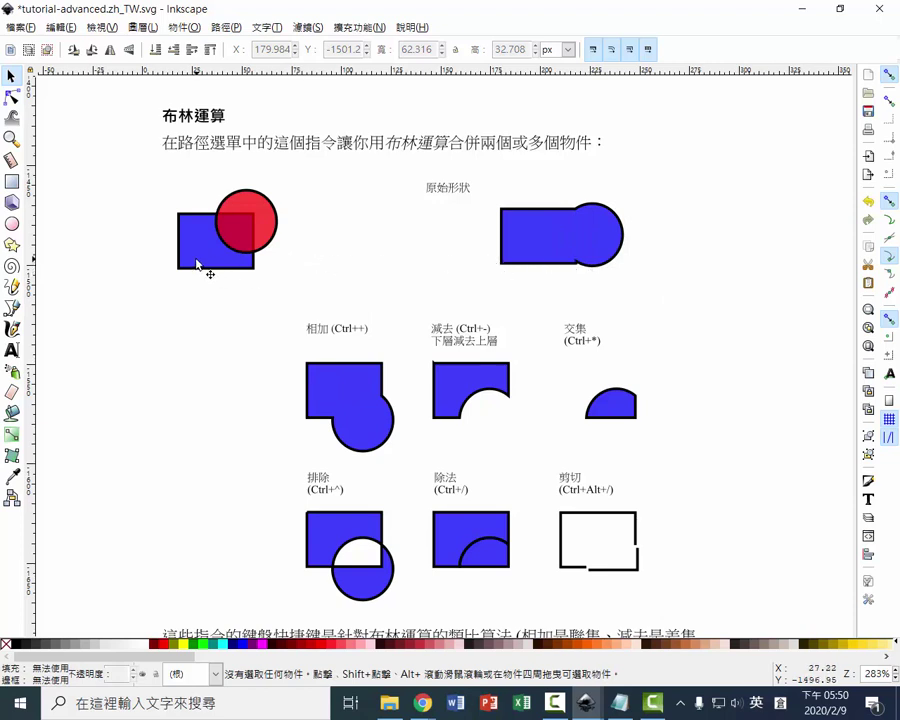
left_click(581, 243)
left_click_drag(581, 243, 656, 226)
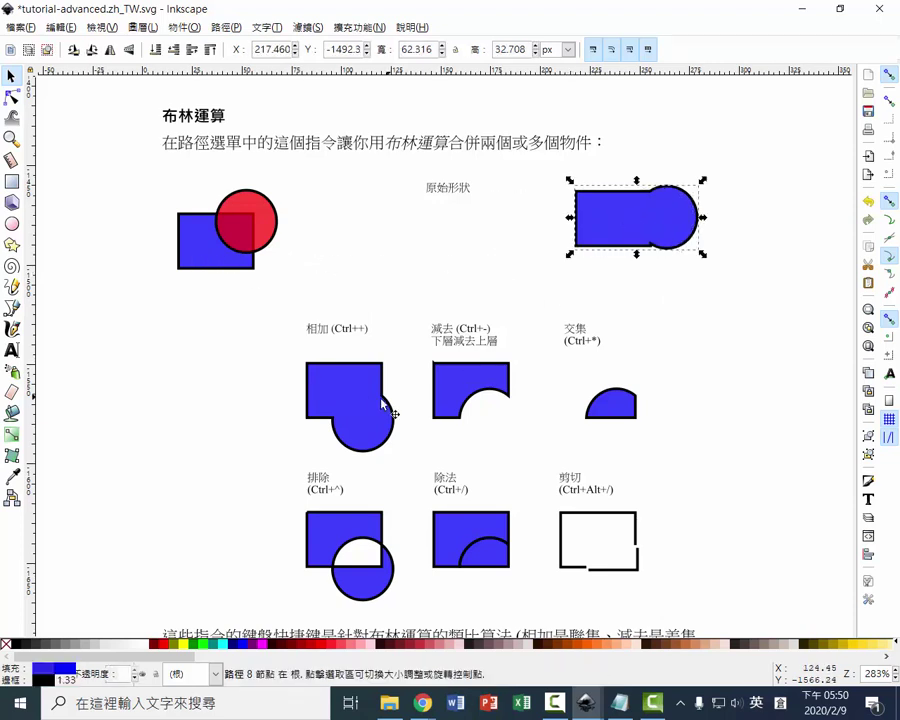
left_click_drag(137, 235, 288, 282)
Duplicate the left-hand pair and move the copy to the right.
right_click(247, 258)
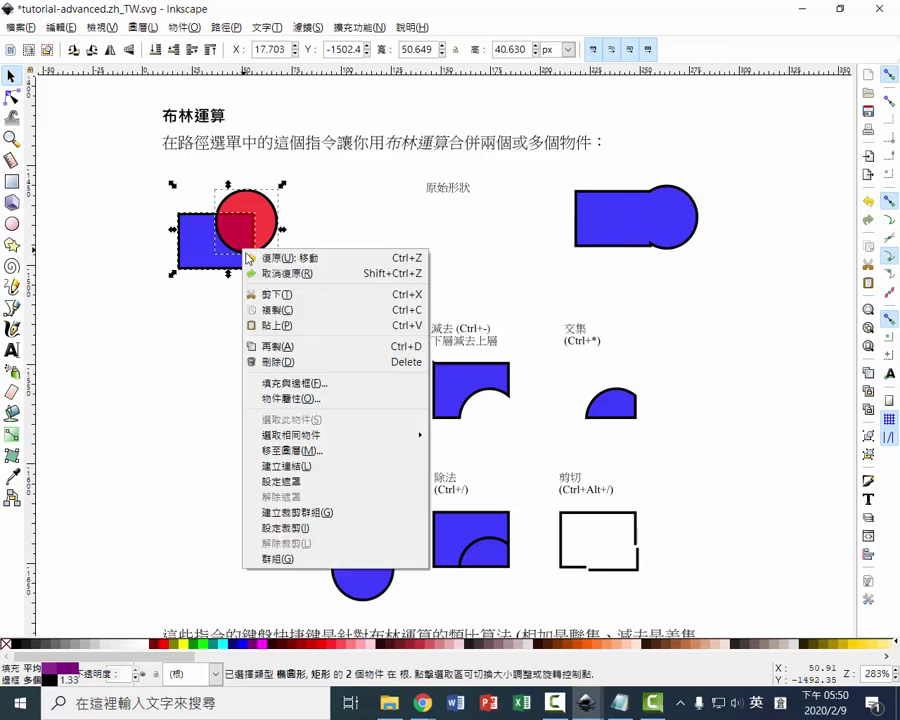
left_click(283, 310)
key("ctrl+v")
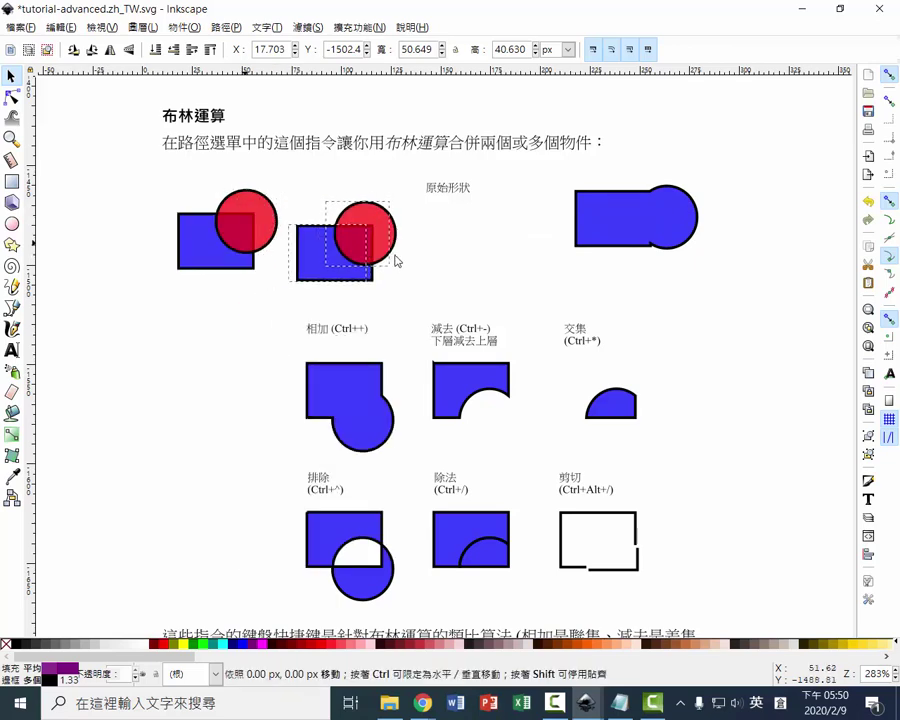
mouse_move(398, 261)
left_mouse_down()
mouse_move(433, 261)
mouse_move(401, 238)
left_mouse_up()
key("Escape")
Enlarge the copy's red circle to about 54.5 × 56 px.
left_click(392, 238)
left_click(352, 270)
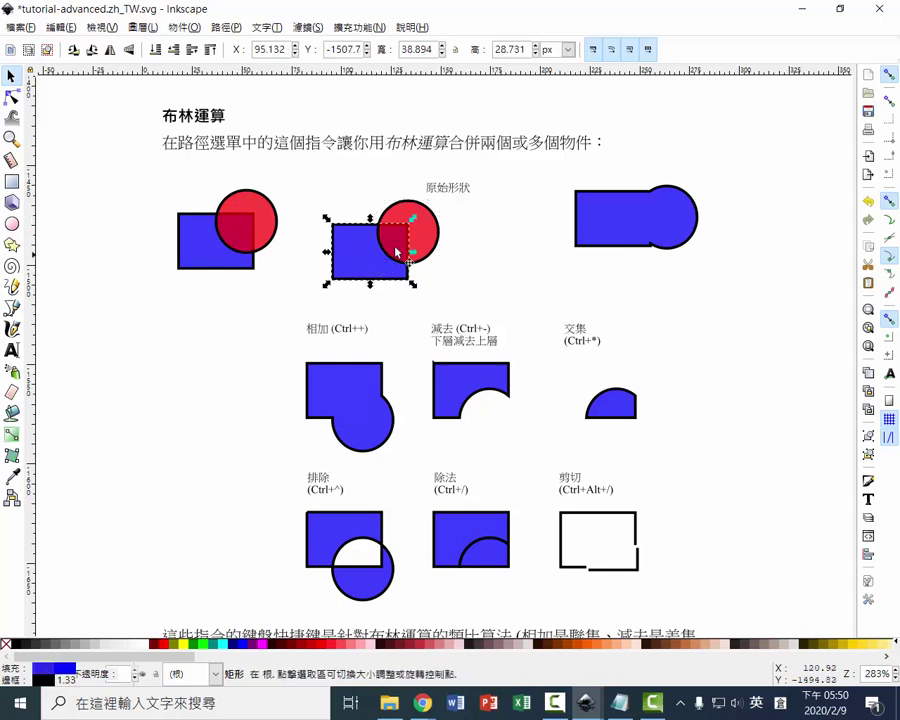
left_click(415, 242)
left_click(418, 239)
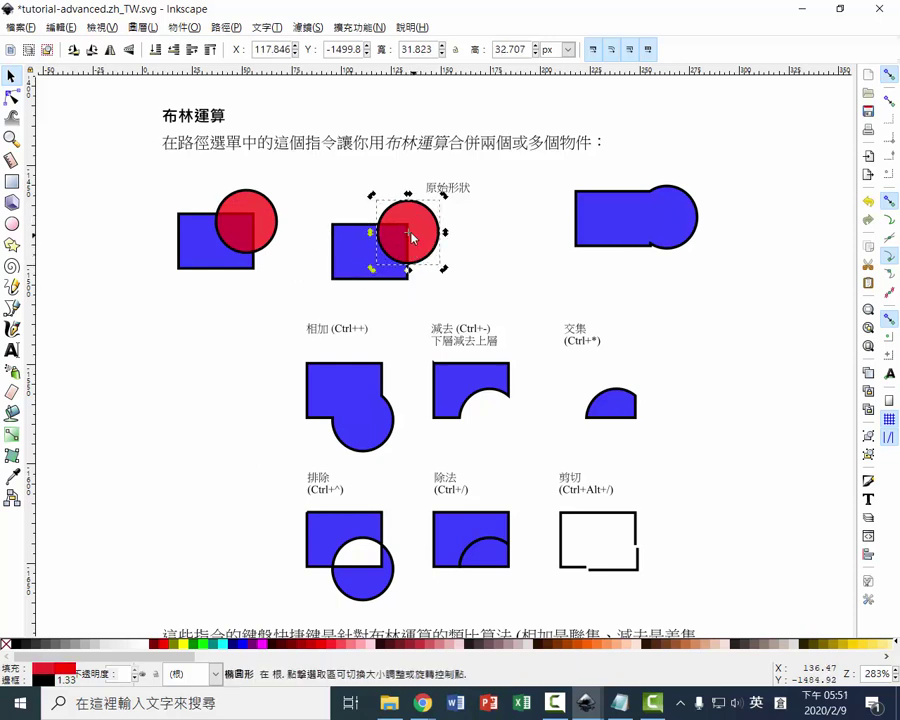
left_click_drag(408, 232, 455, 235)
left_click(434, 256)
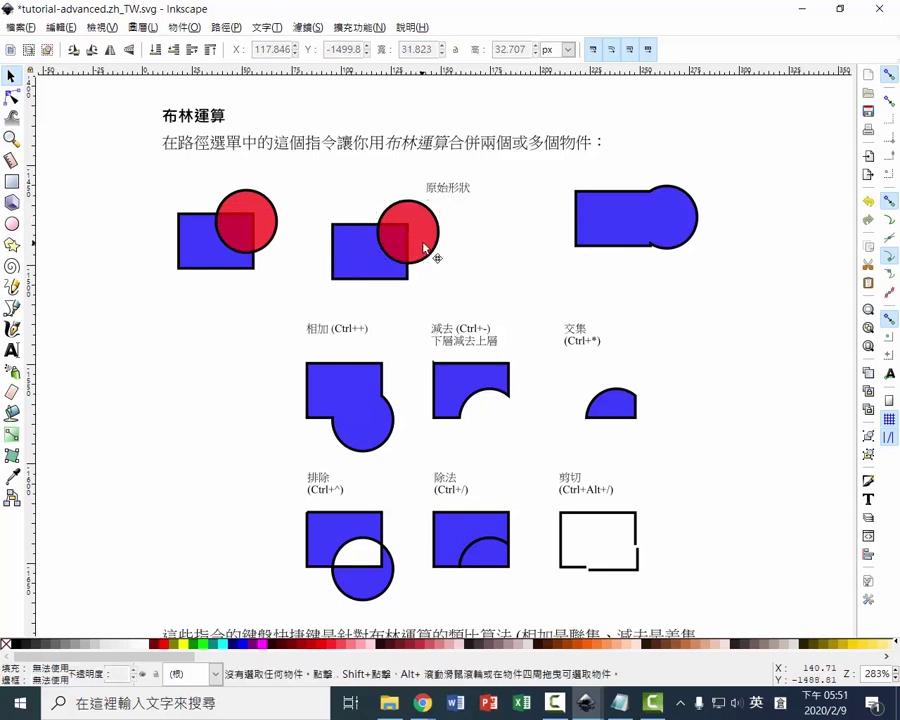
left_click(425, 250)
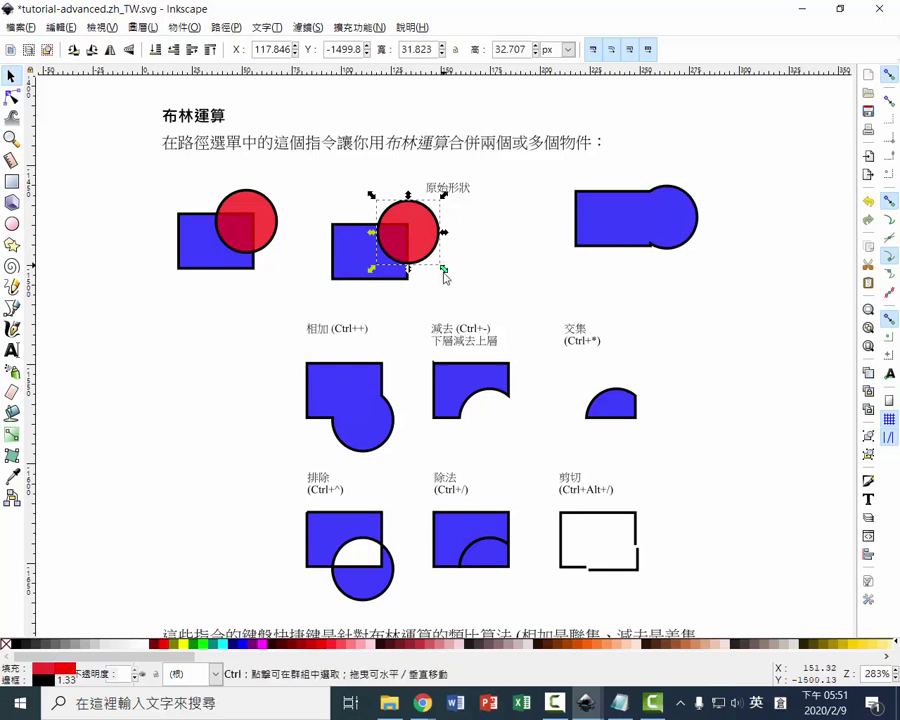
left_click_drag(444, 271, 489, 315)
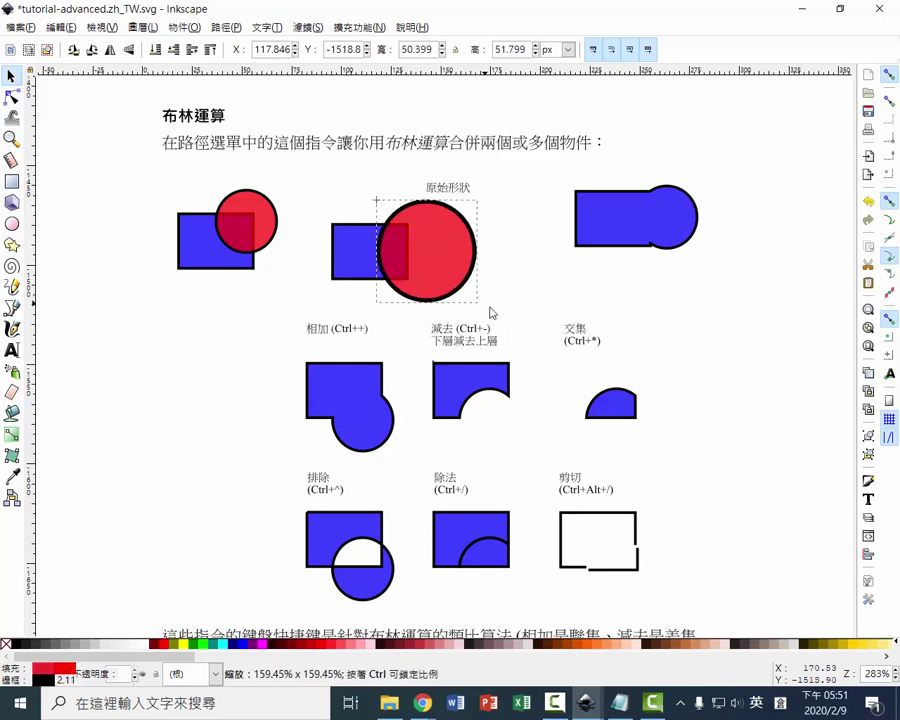
Raise the blue rectangle above the circle, shrink it into the centre, and select both.
left_click(347, 262)
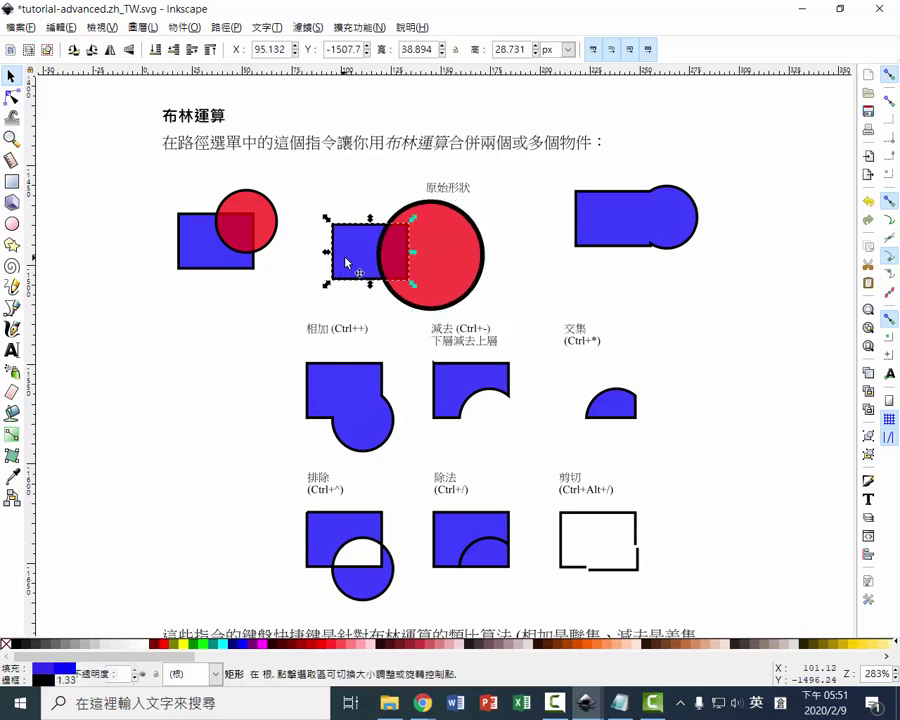
left_click(210, 49)
left_click_drag(354, 263, 443, 265)
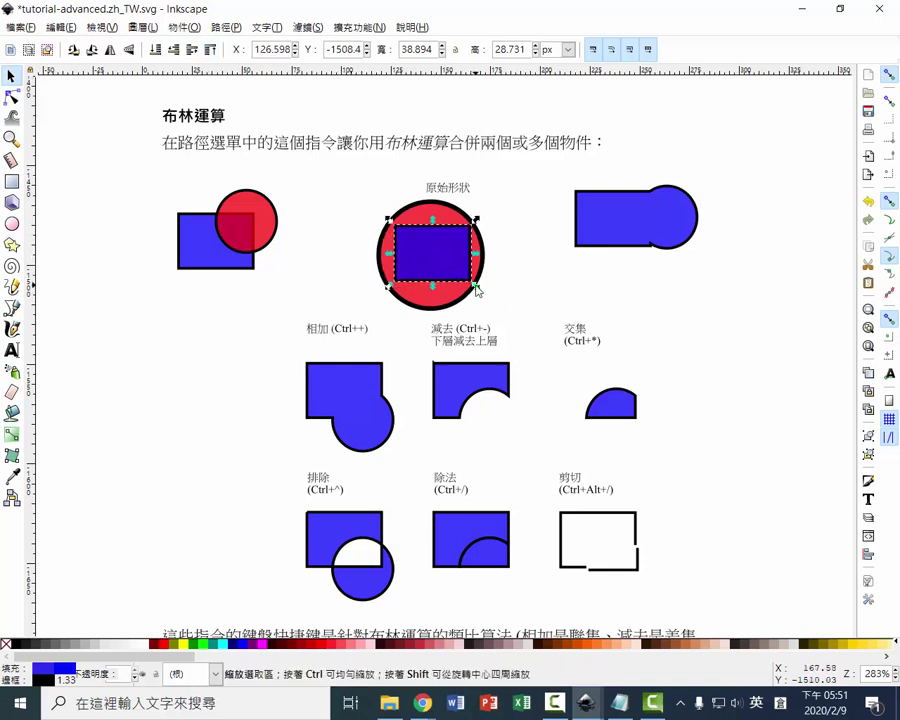
mouse_move(477, 290)
left_mouse_down()
mouse_move(468, 293)
mouse_move(435, 260)
left_mouse_up()
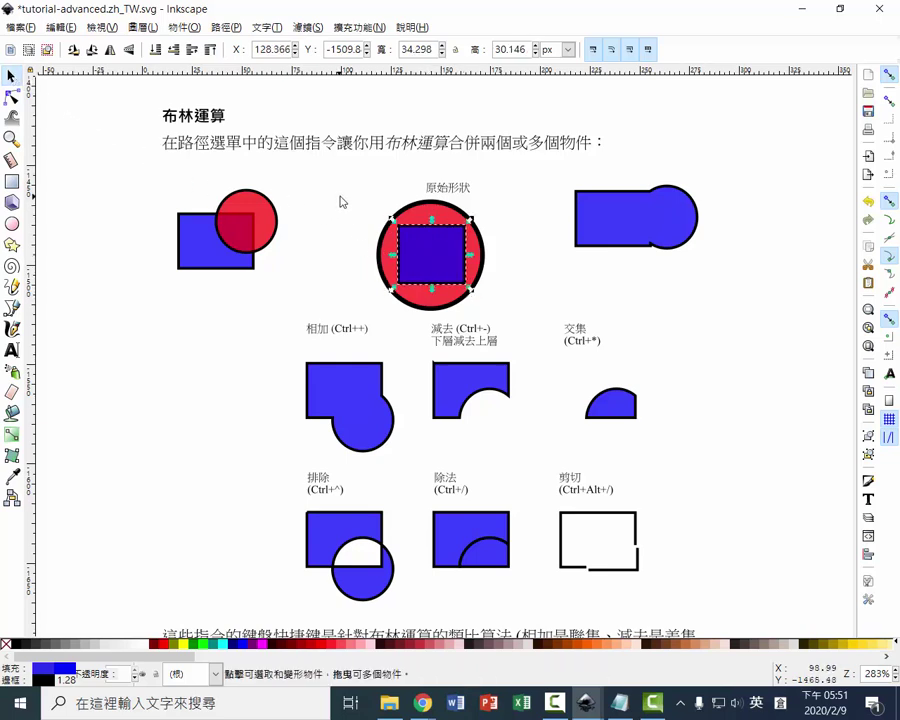
left_click_drag(340, 202, 510, 328)
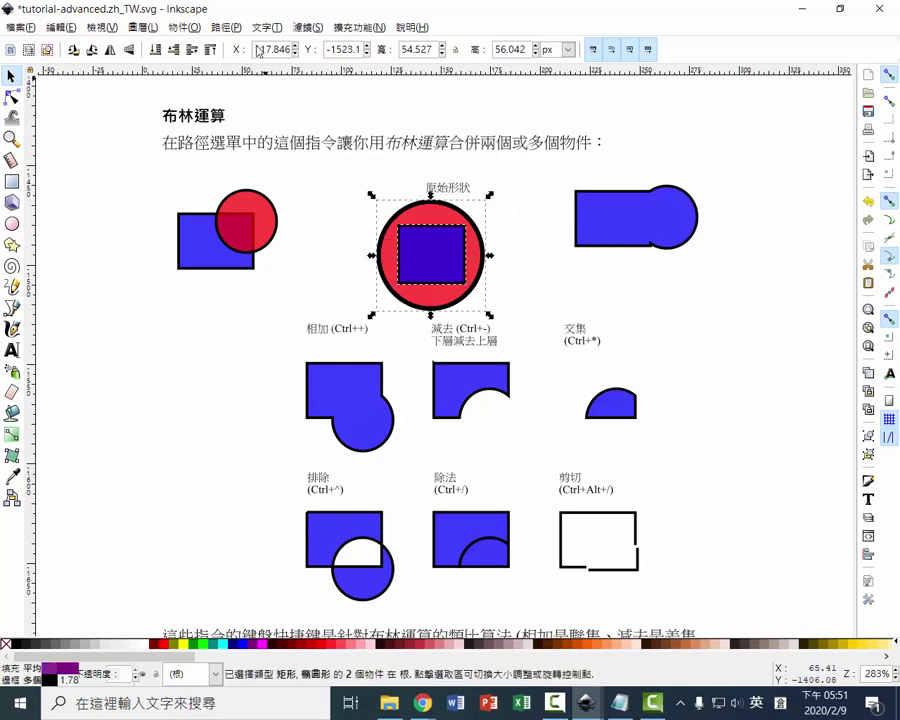
Apply Path > Difference to leave a red ring, nudge it, then select the original pair.
left_click(225, 28)
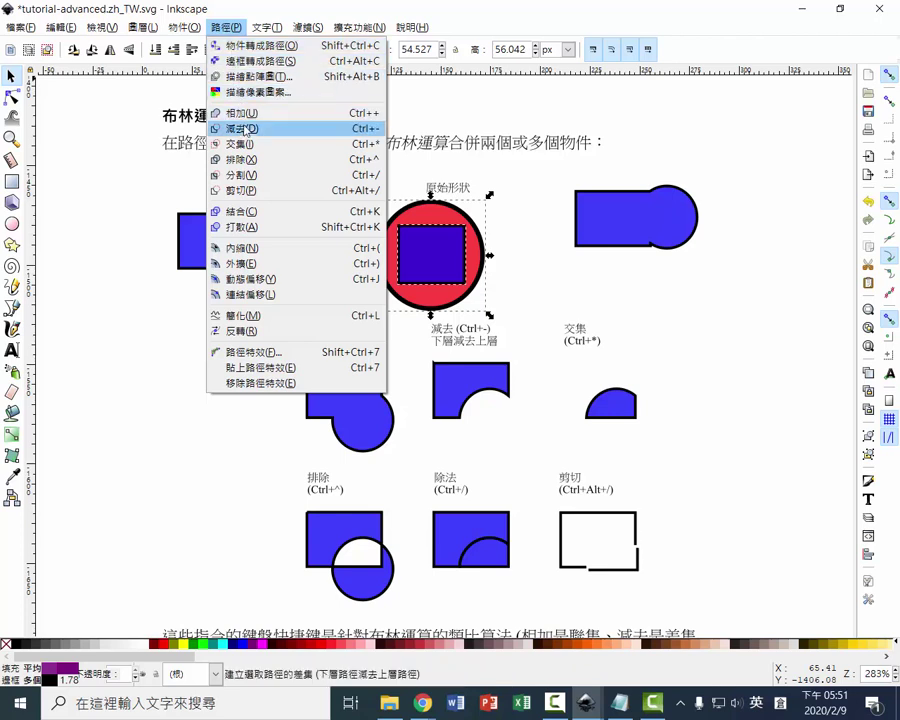
left_click(248, 130)
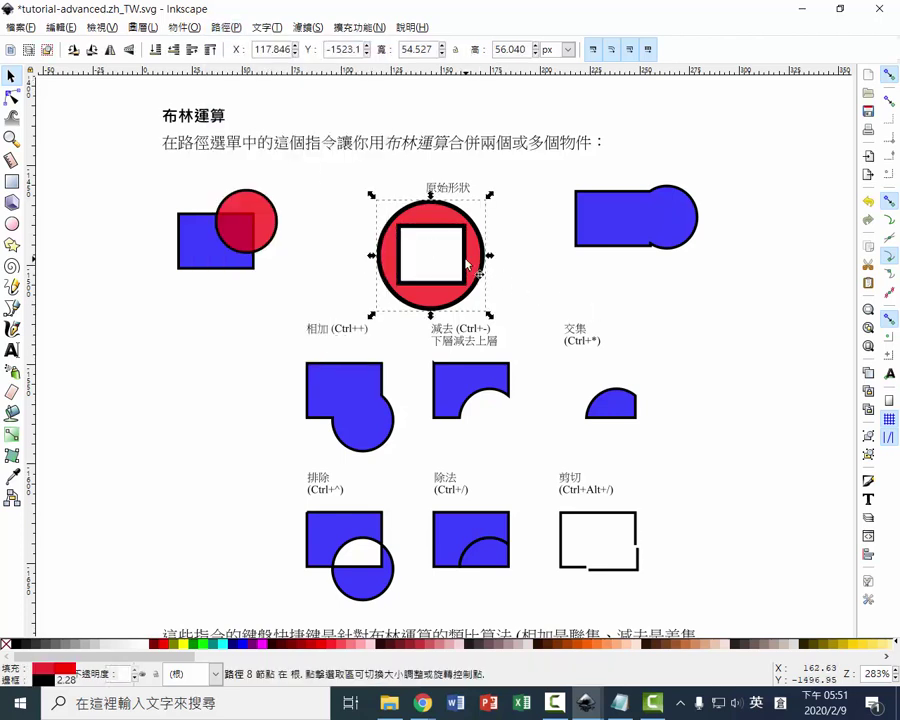
mouse_move(482, 262)
left_mouse_down()
mouse_move(622, 258)
mouse_move(499, 251)
left_mouse_up()
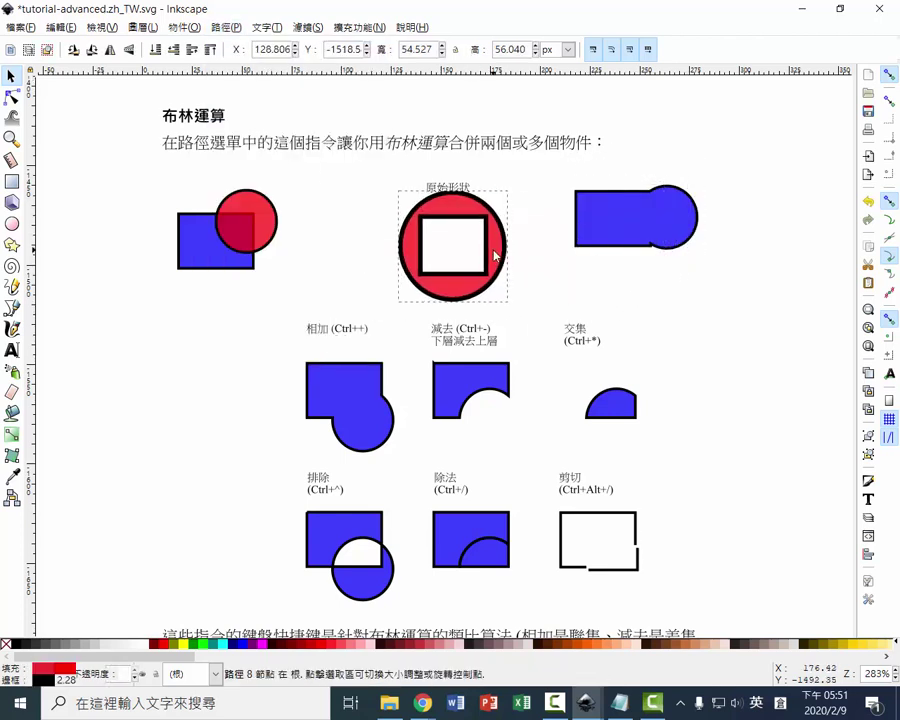
left_click(422, 334)
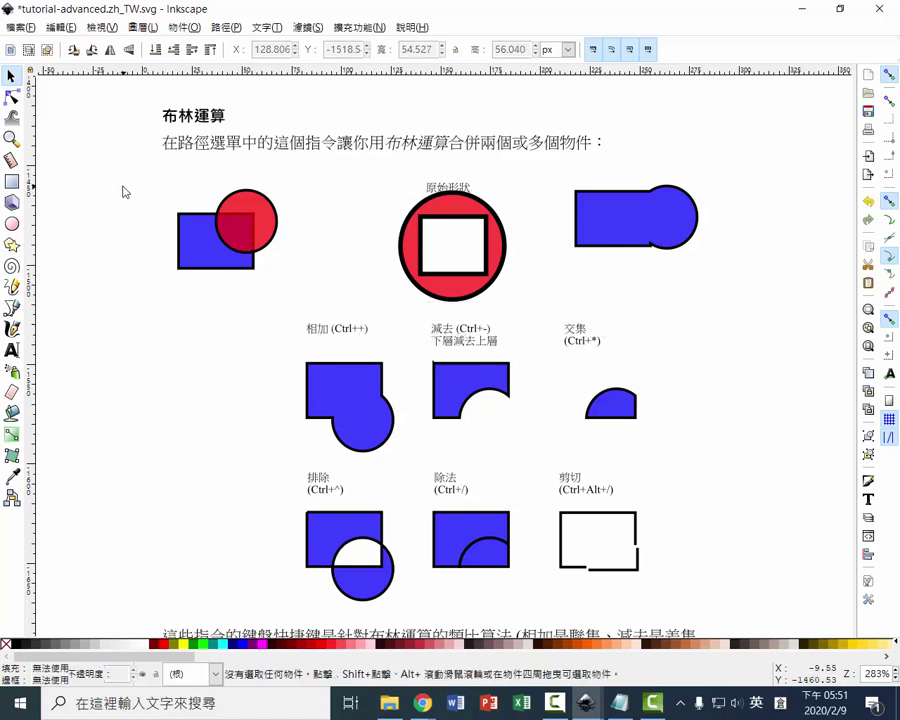
left_click_drag(123, 191, 325, 309)
Duplicate the square-and-circle pair, move it beside 交集, and select both copied shapes.
right_click(228, 237)
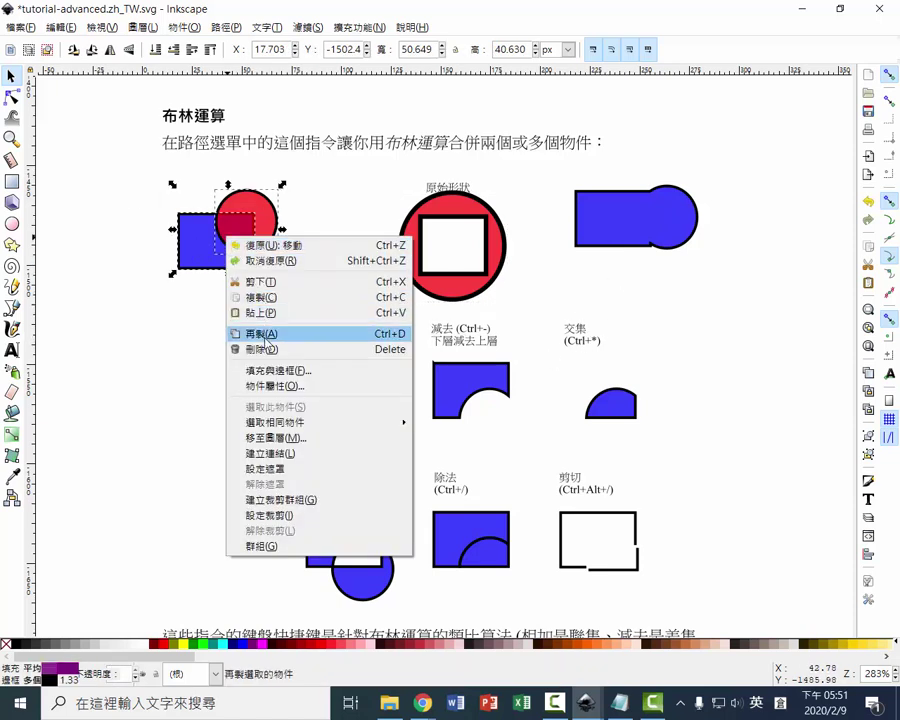
left_click(265, 334)
mouse_move(228, 258)
left_mouse_down()
mouse_move(698, 347)
mouse_move(725, 304)
left_mouse_up()
left_click(730, 367)
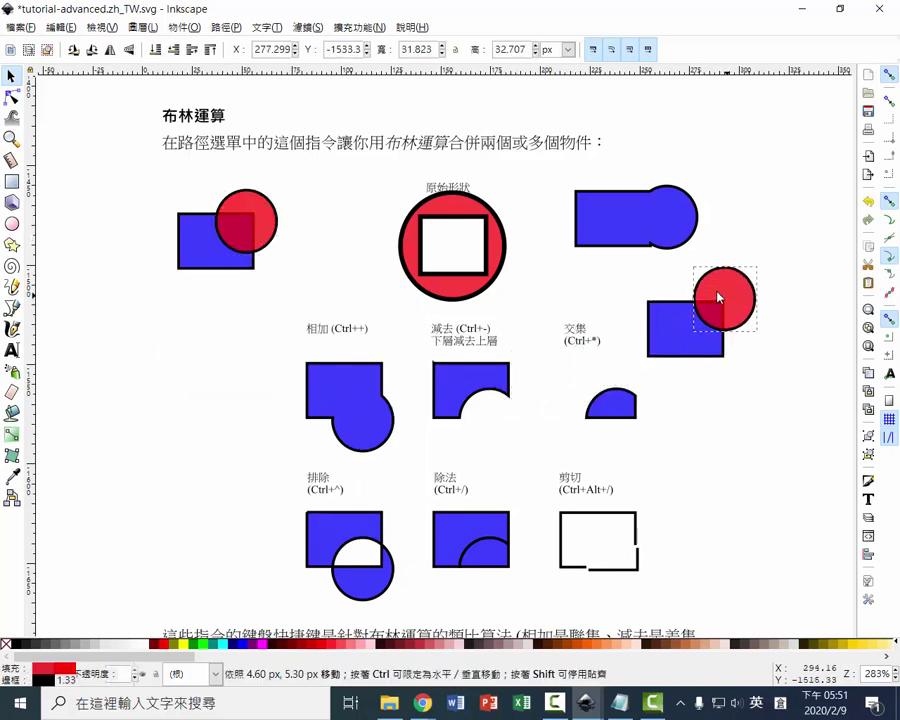
left_click(724, 304)
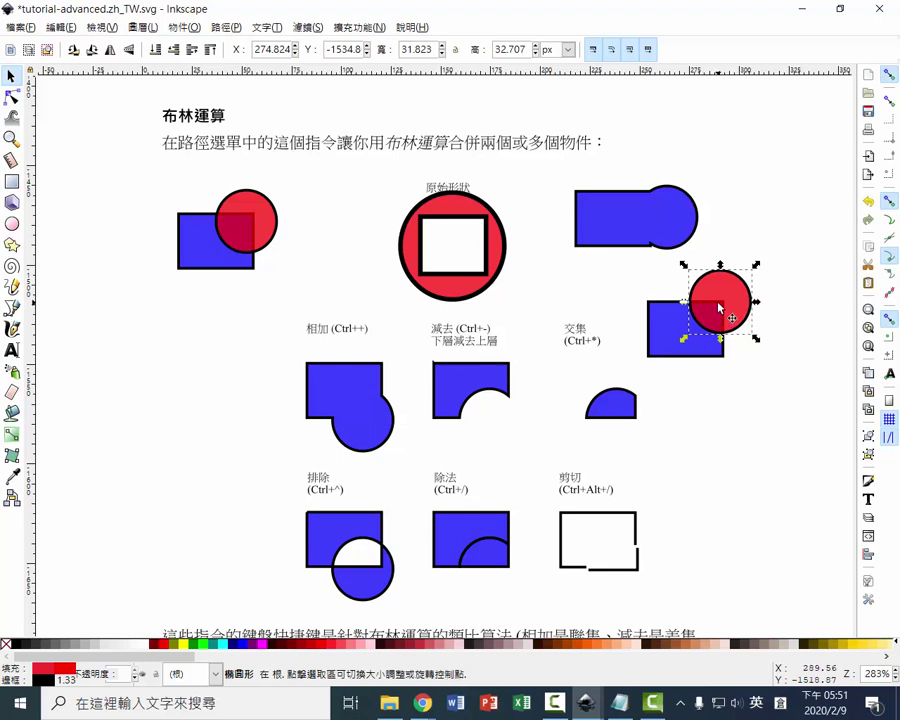
left_click(725, 316)
left_click(661, 291)
left_click_drag(618, 258, 800, 380)
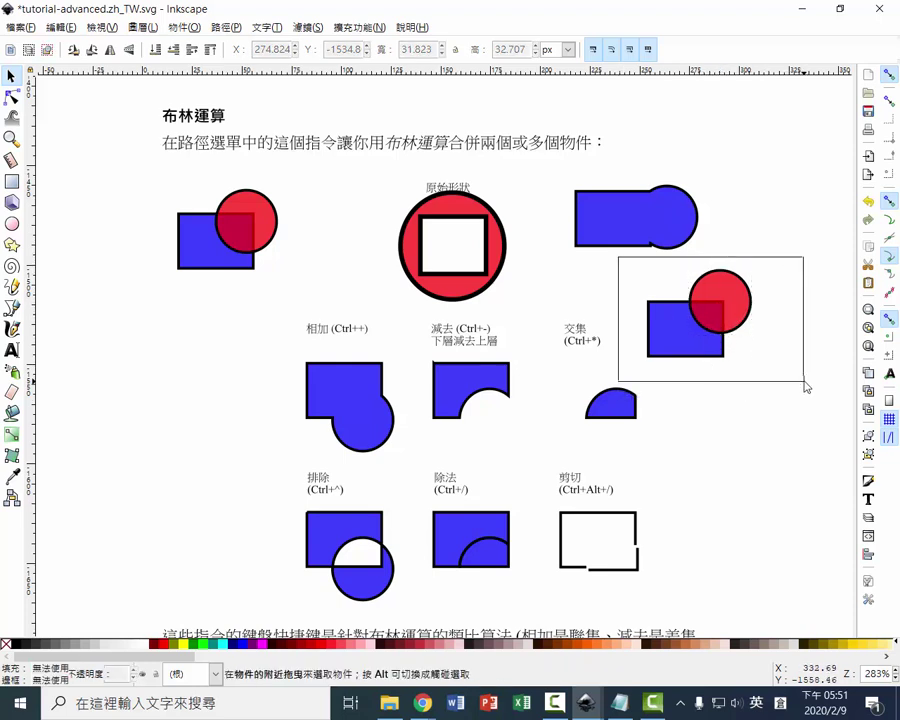
Intersect the copy into a quarter-circle, colour it green, and enlarge it to about 45 × 43 px.
left_click(225, 33)
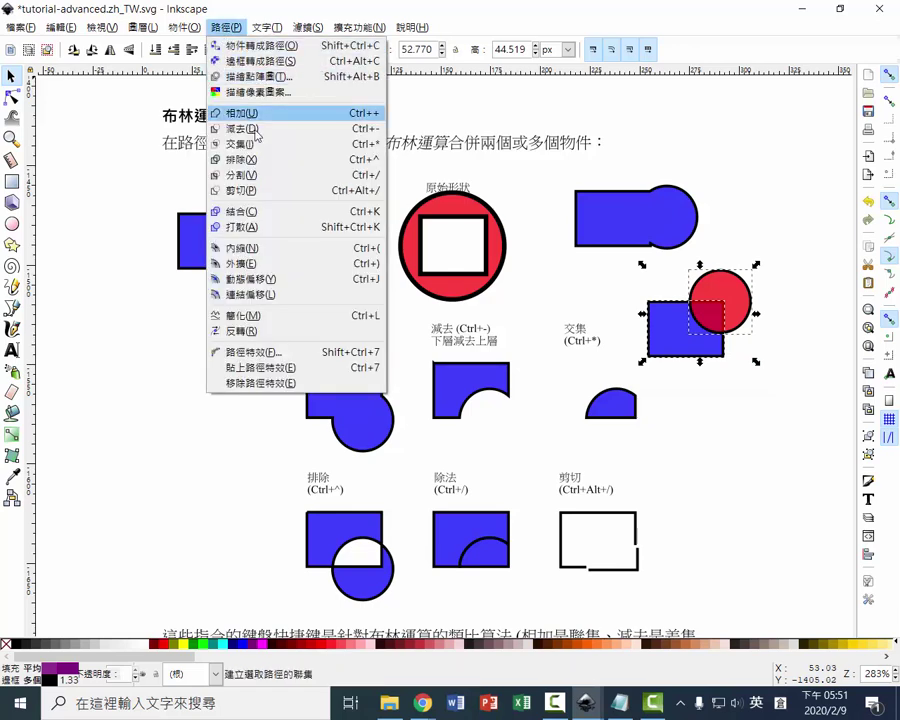
left_click(240, 144)
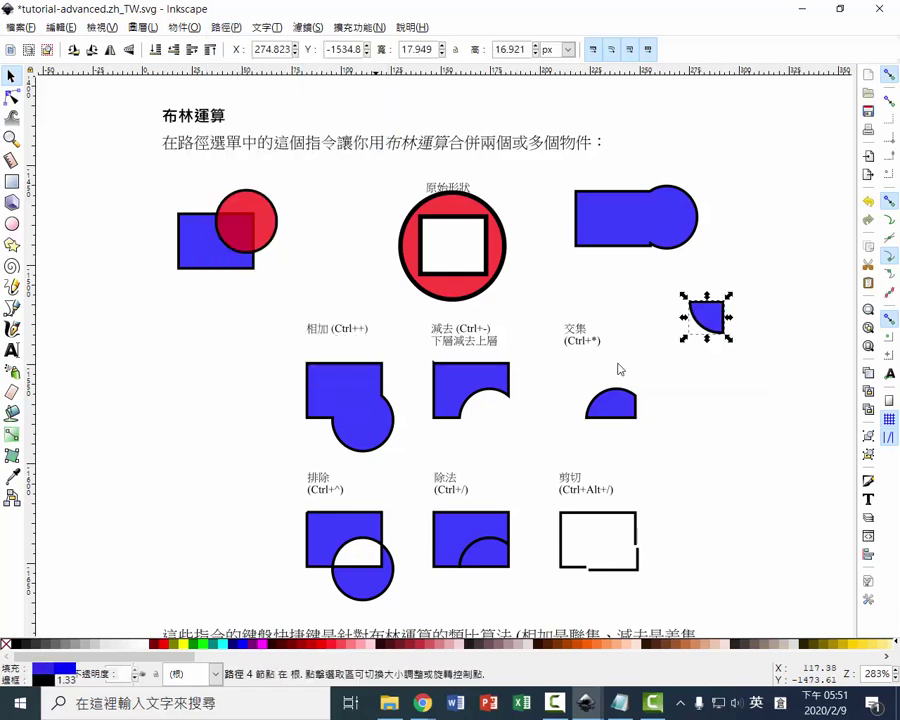
left_click(711, 366)
left_click(706, 318)
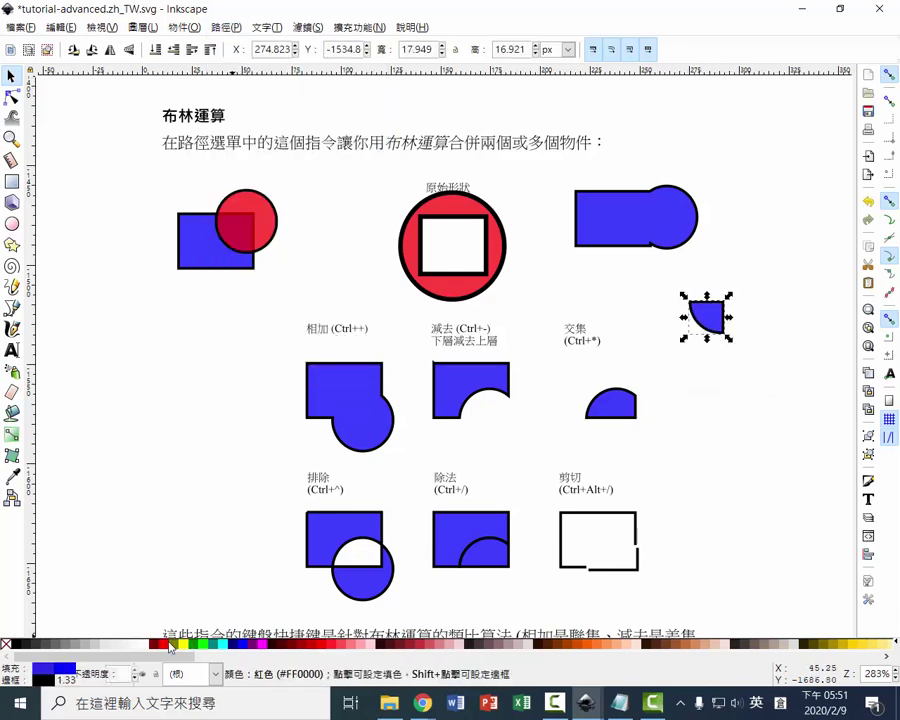
left_click(214, 641)
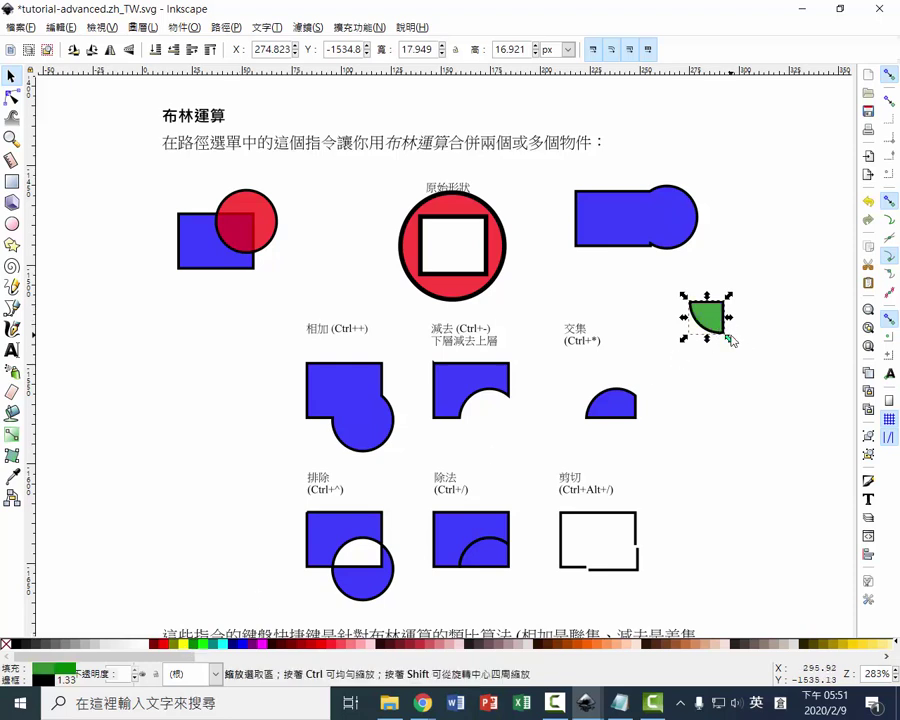
mouse_move(731, 341)
left_mouse_down()
mouse_move(783, 389)
mouse_move(749, 354)
left_mouse_up()
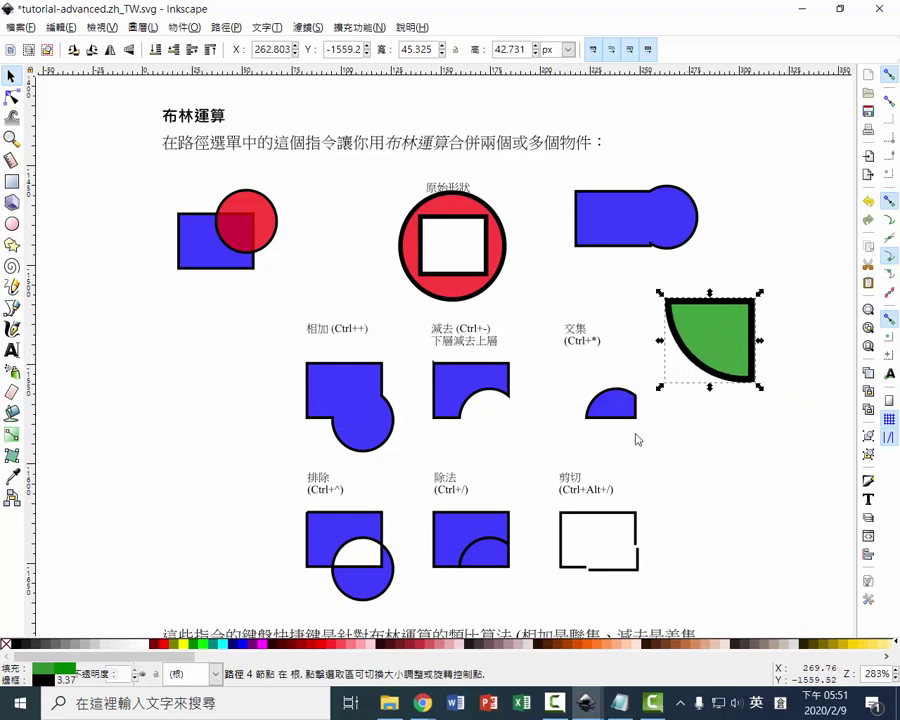
Duplicate the top-left pair below the originals, nudge its circle up, and select both.
left_click(170, 338)
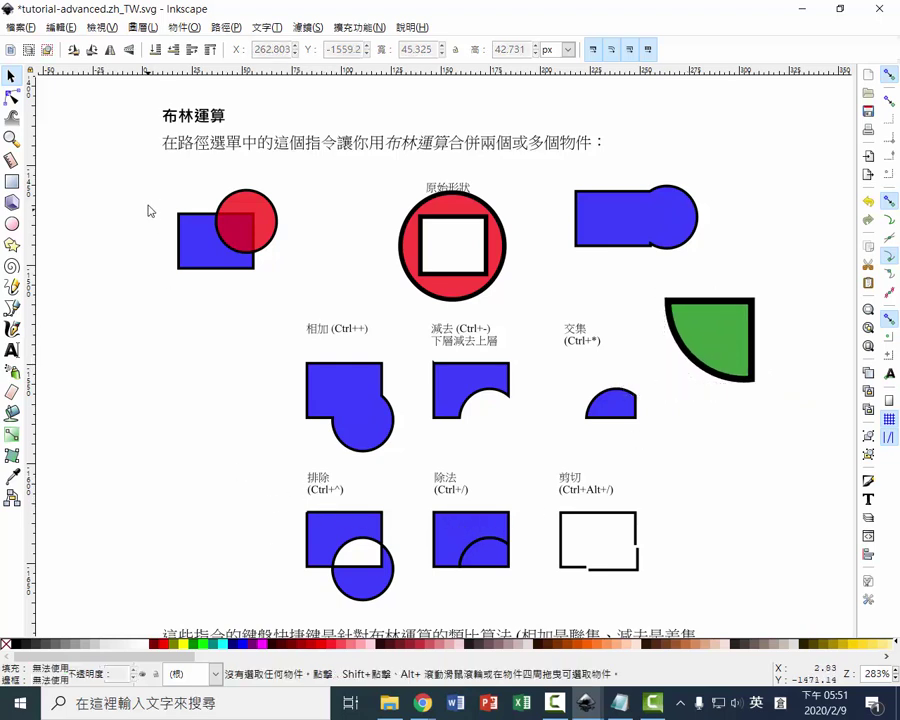
left_click_drag(146, 186, 282, 282)
right_click(243, 262)
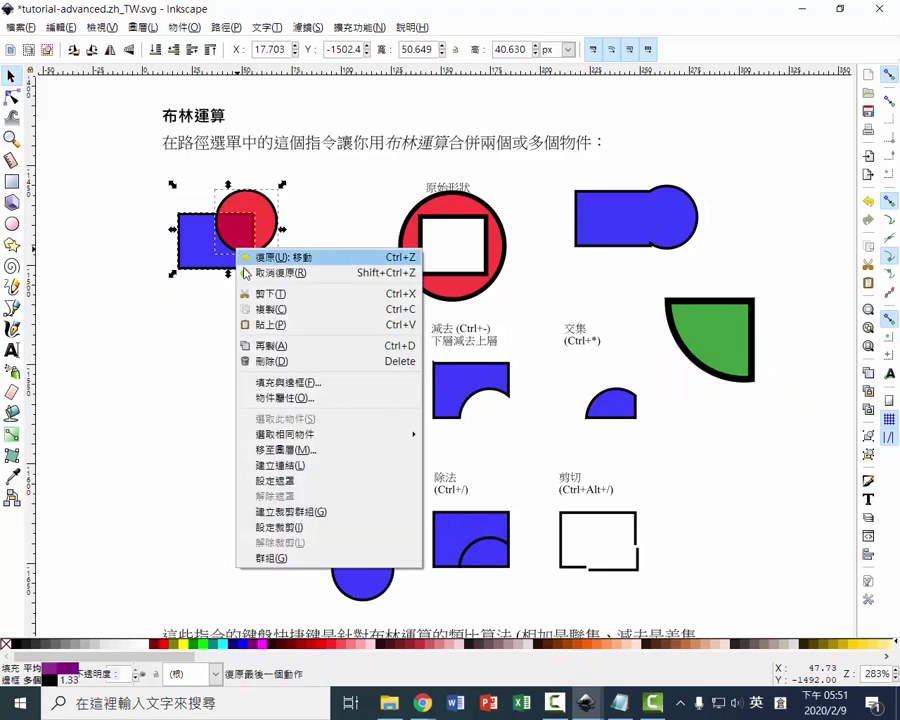
left_click(237, 345)
left_click_drag(220, 294, 230, 420)
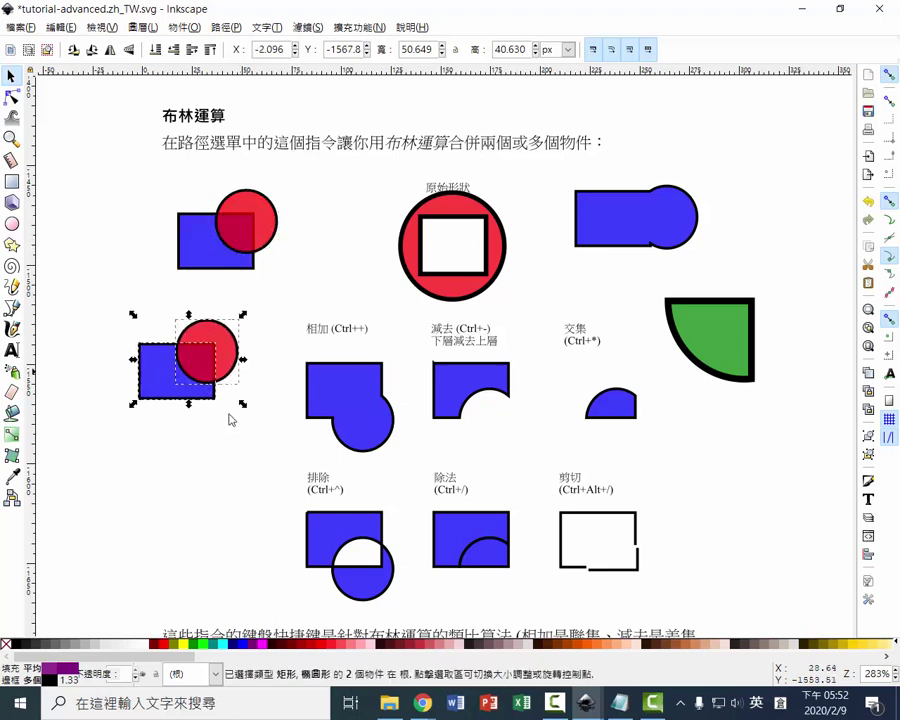
left_click(222, 362)
left_click_drag(226, 362, 227, 356)
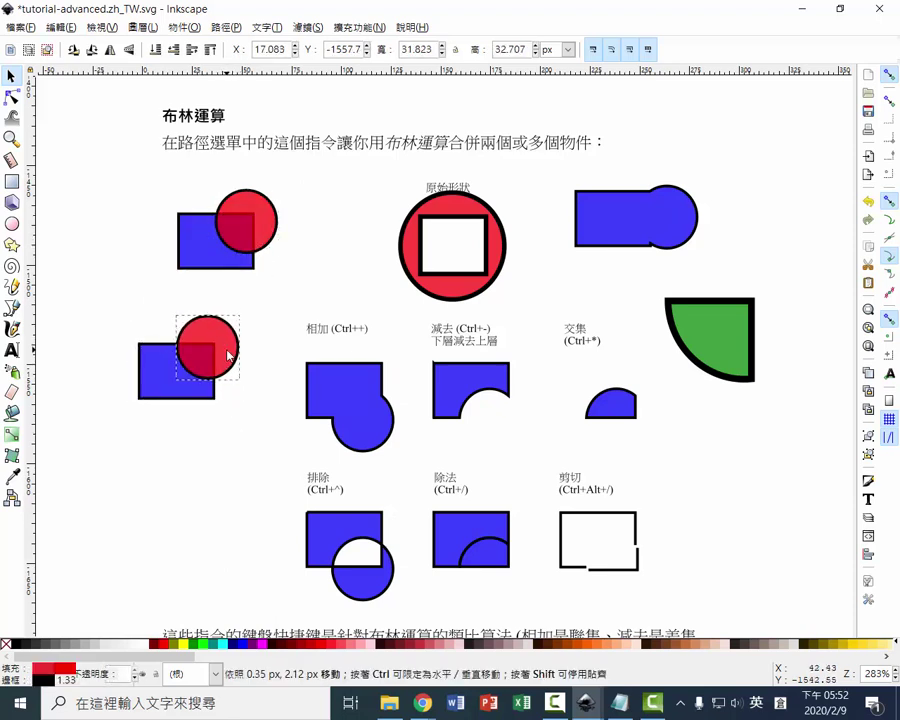
mouse_move(122, 299)
left_mouse_down()
mouse_move(240, 420)
mouse_move(265, 433)
left_mouse_up()
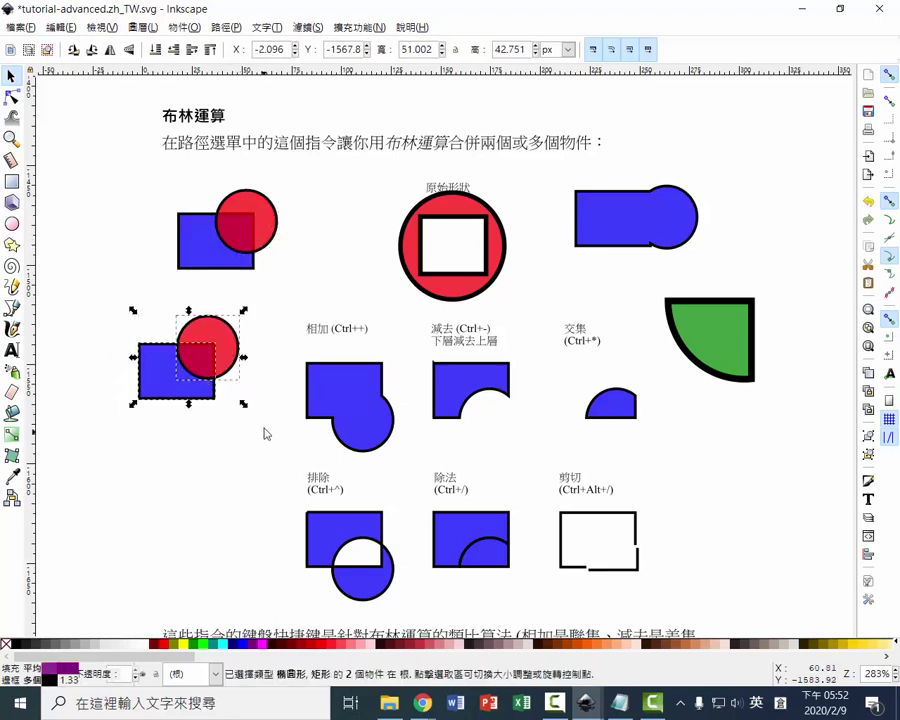
Apply Path > Exclusion and move the result to the lower left beside 排除.
left_click(226, 27)
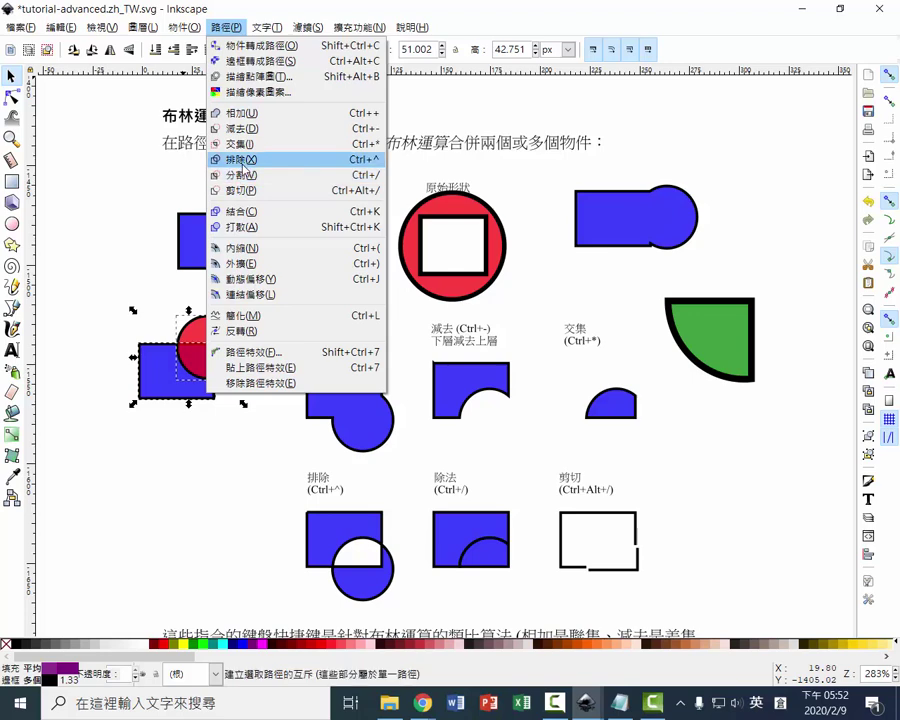
left_click(238, 159)
left_click(240, 403)
mouse_move(222, 360)
left_mouse_down()
mouse_move(727, 308)
mouse_move(680, 288)
mouse_move(267, 406)
left_mouse_up()
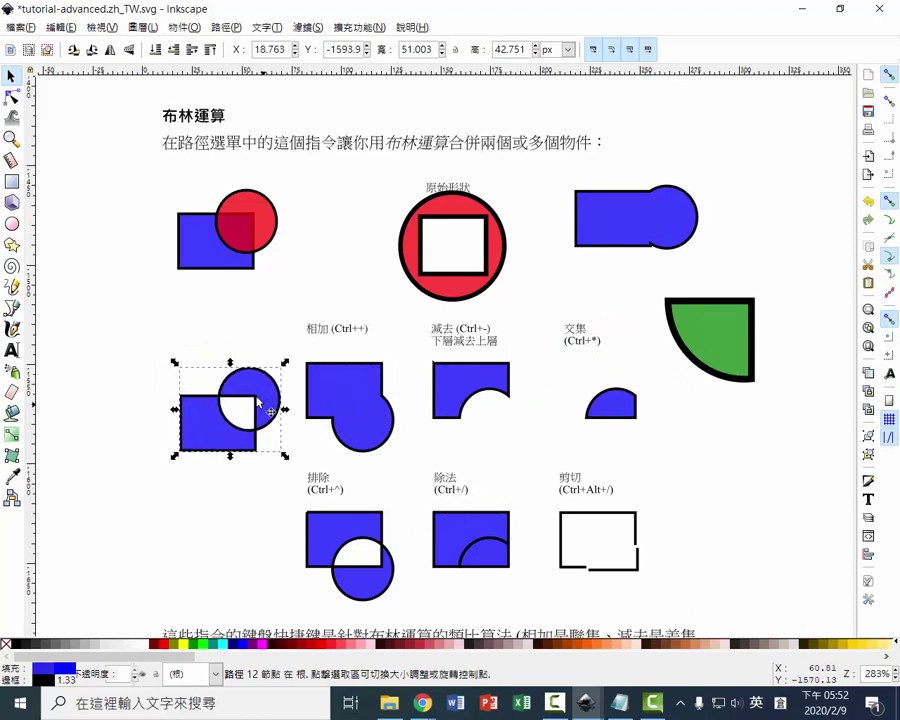
mouse_move(258, 402)
left_mouse_down()
mouse_move(242, 534)
mouse_move(225, 554)
left_mouse_up()
left_click_drag(140, 181, 288, 310)
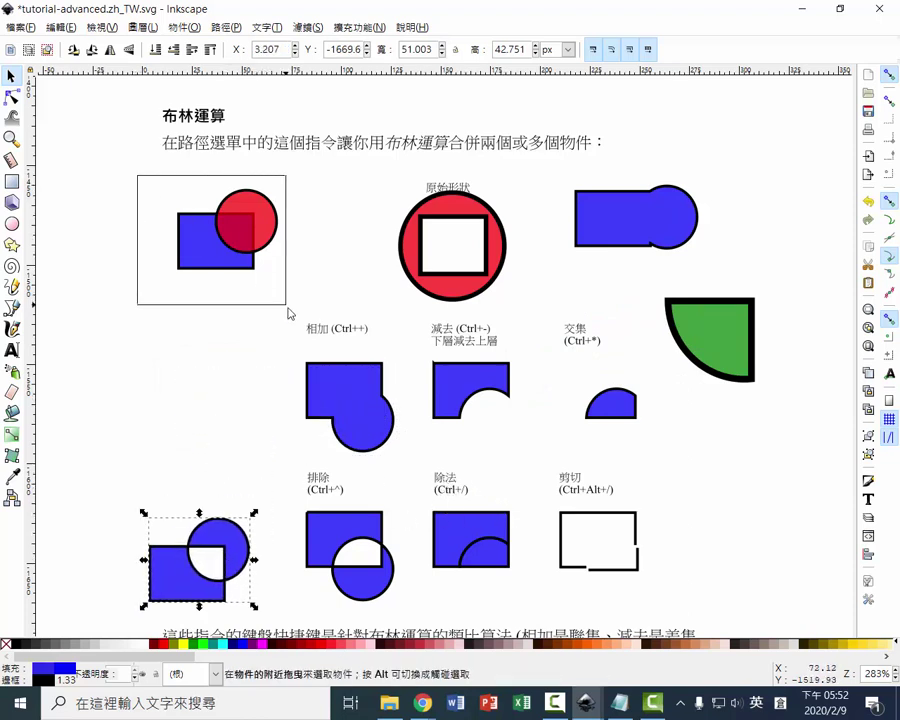
Duplicate the pair, move the copy left of 相加, and select both copied shapes.
right_click(164, 175)
left_click(242, 338)
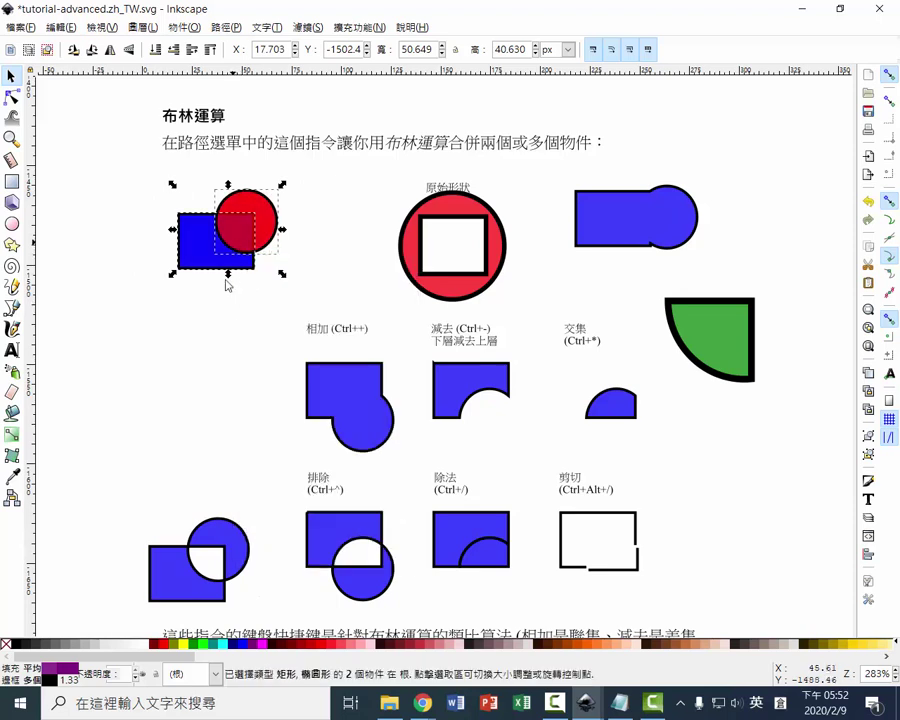
left_click_drag(228, 262, 212, 400)
left_click(247, 445)
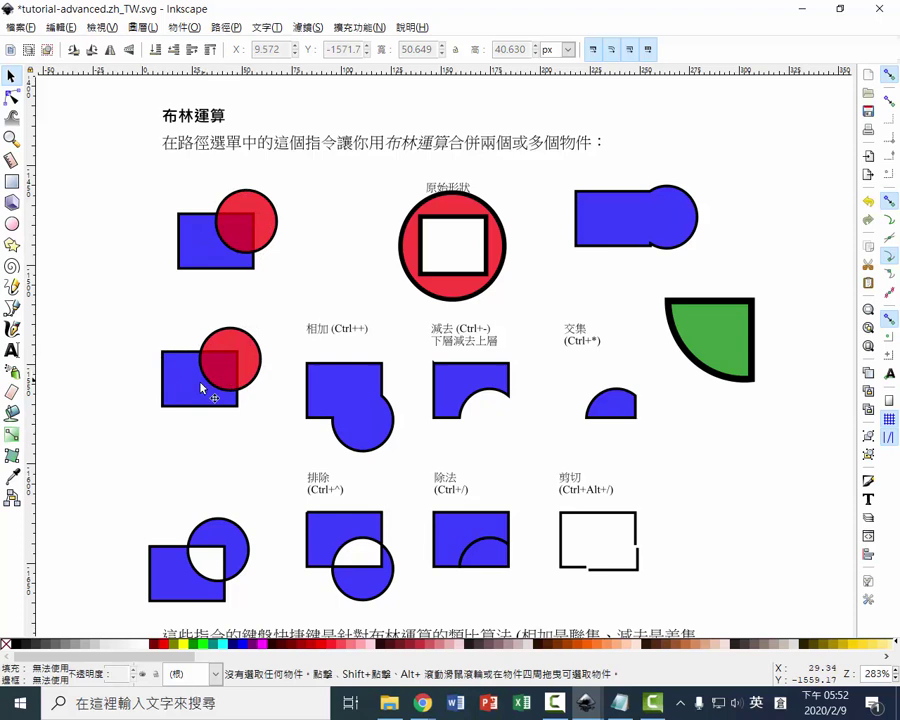
left_click_drag(113, 300, 268, 454)
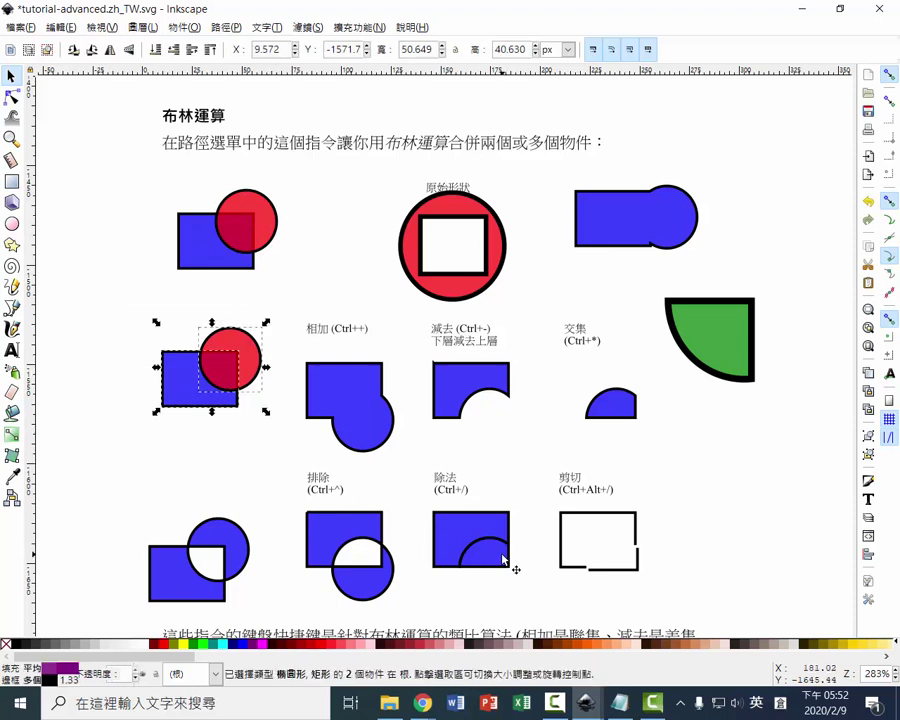
Apply Path > Division, test-drag the quarter piece out, then undo it back into place.
left_click(222, 28)
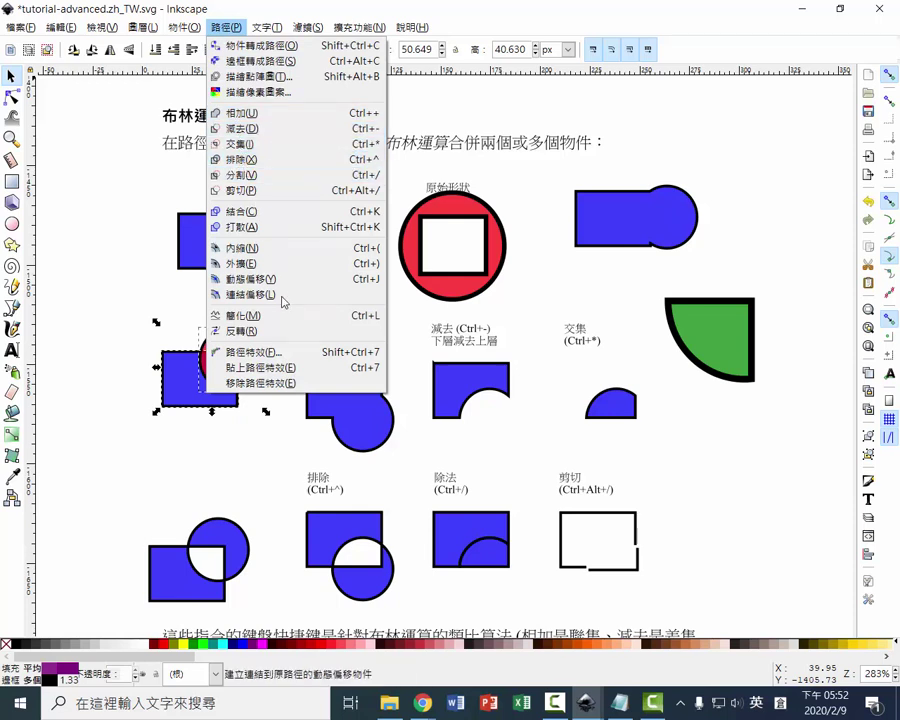
left_click(252, 178)
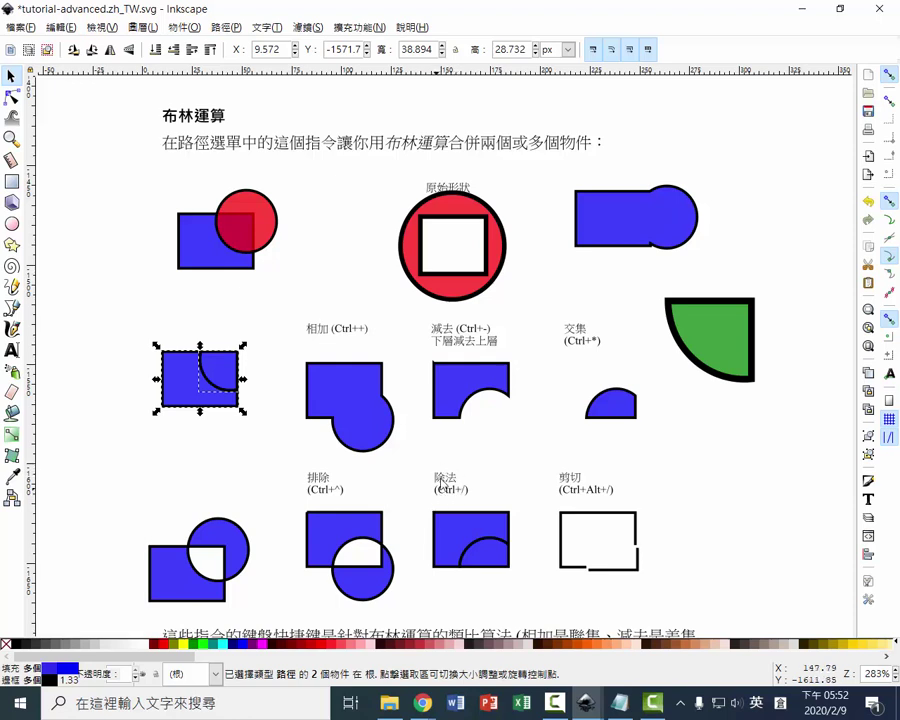
left_click(226, 28)
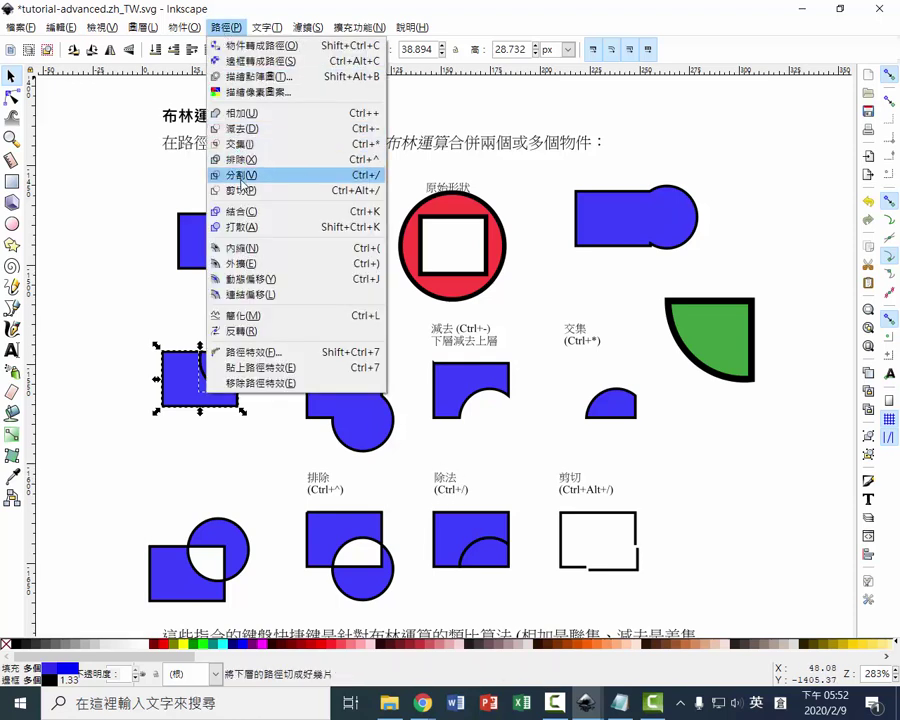
left_click(215, 463)
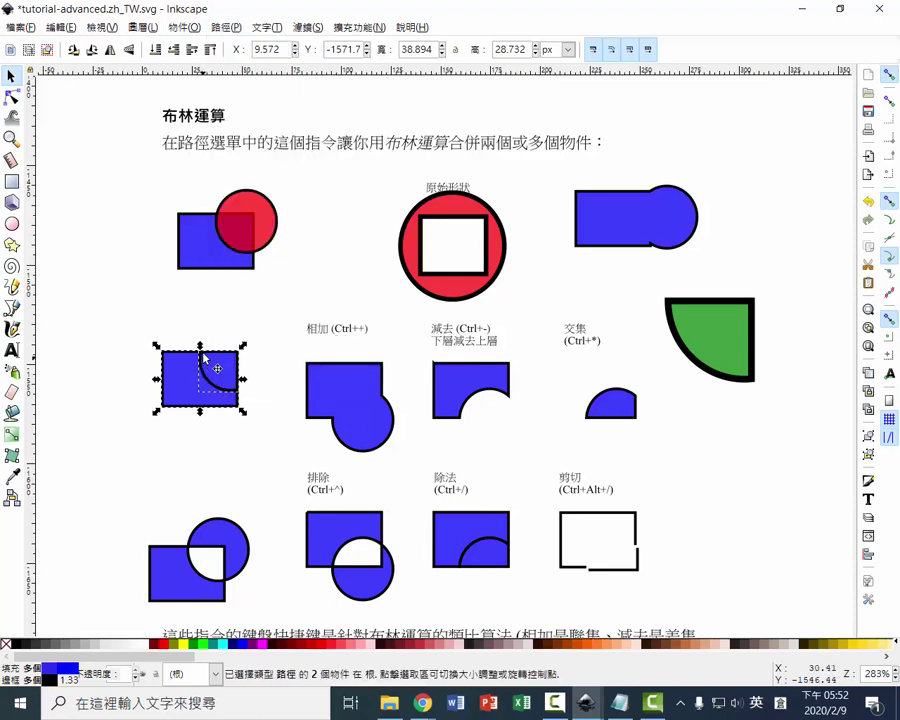
left_click(277, 440)
left_click(224, 388)
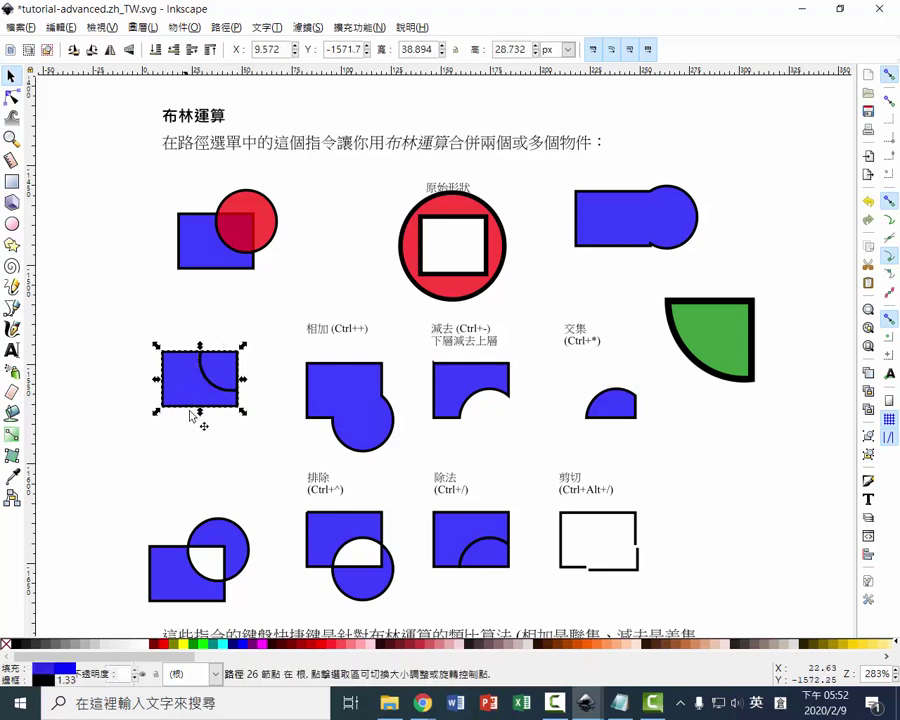
left_click(200, 376)
left_click_drag(200, 376, 230, 342)
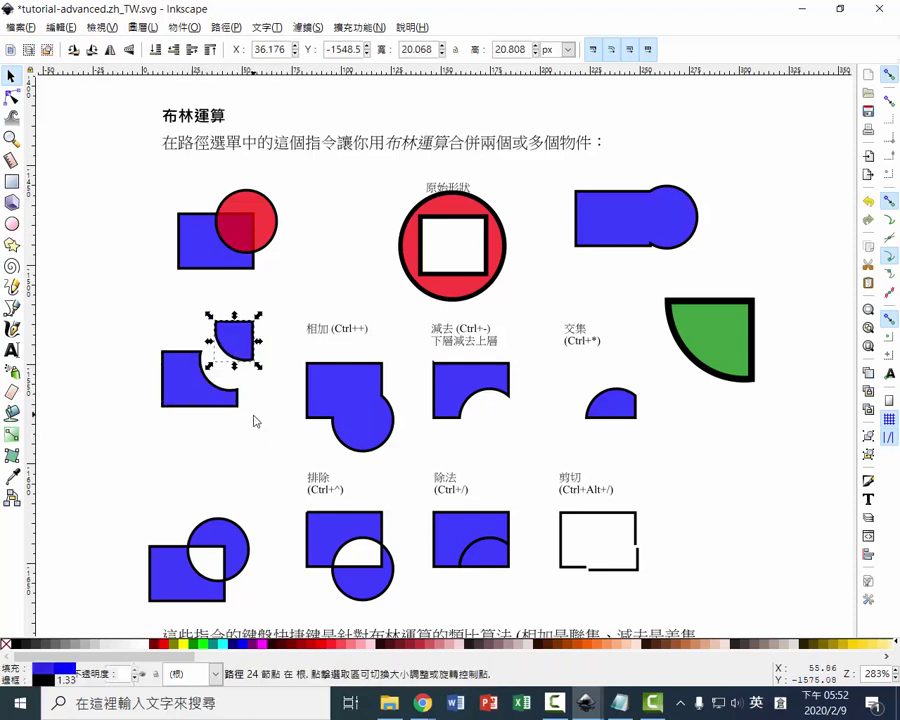
key("ctrl+z")
key("Escape")
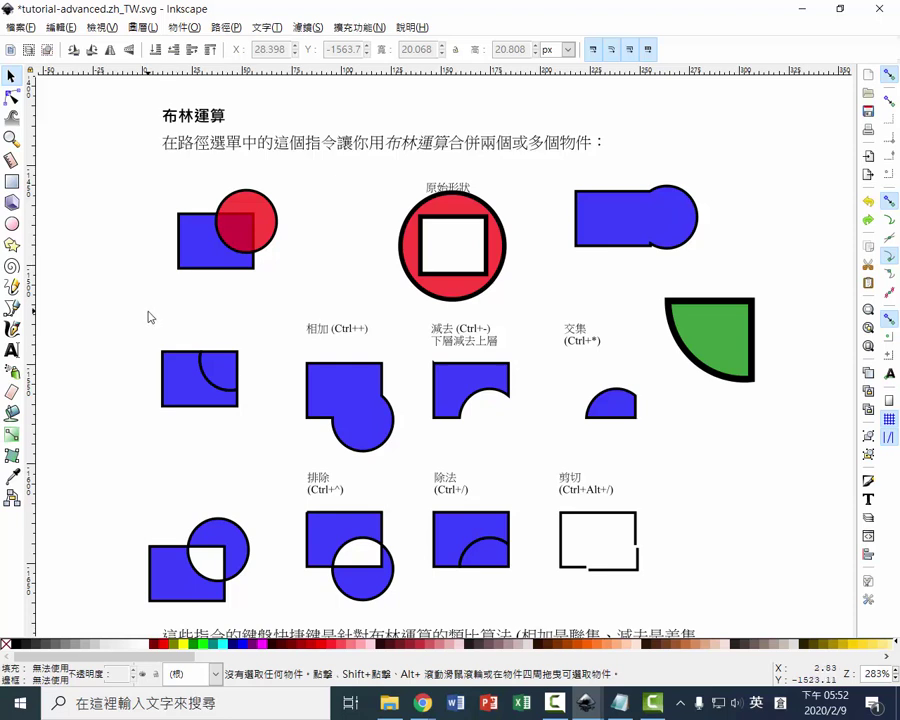
Draw a circle below the green quarter shape and colour it magenta.
left_click(12, 224)
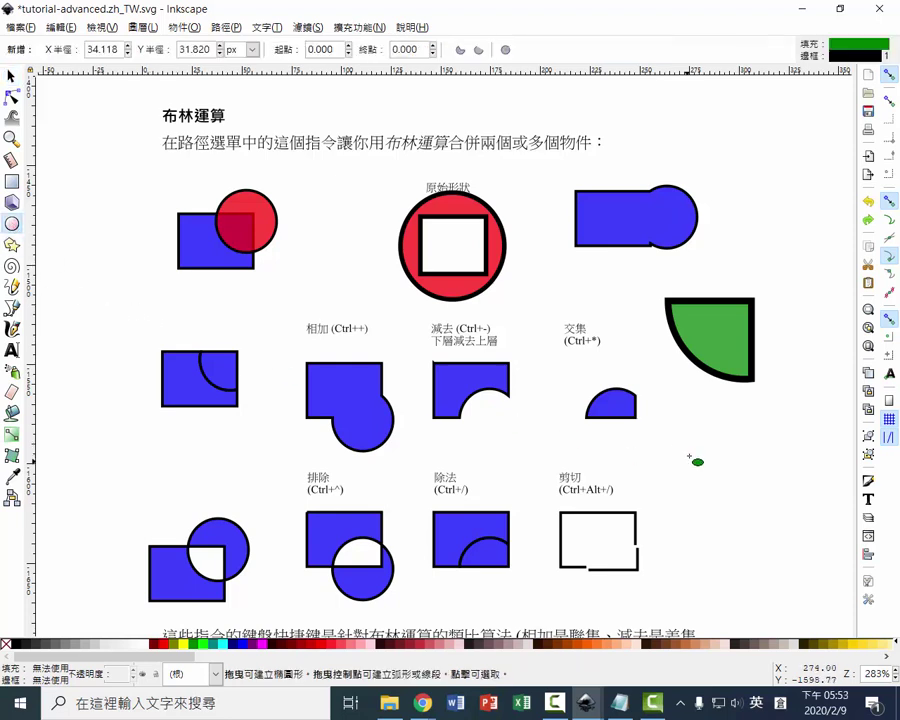
left_click_drag(670, 444, 774, 552)
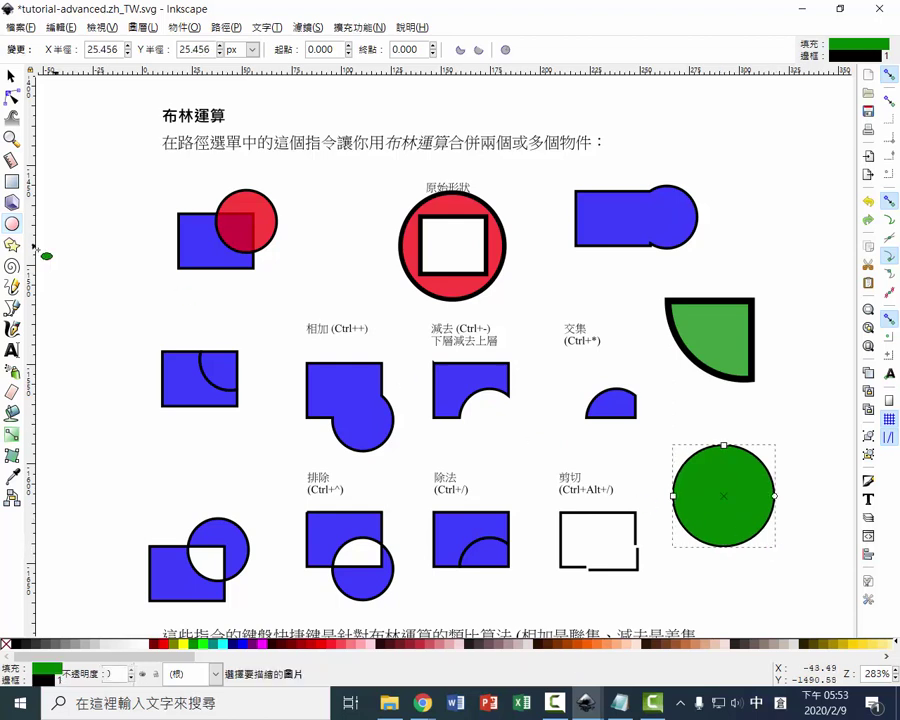
left_click(14, 309)
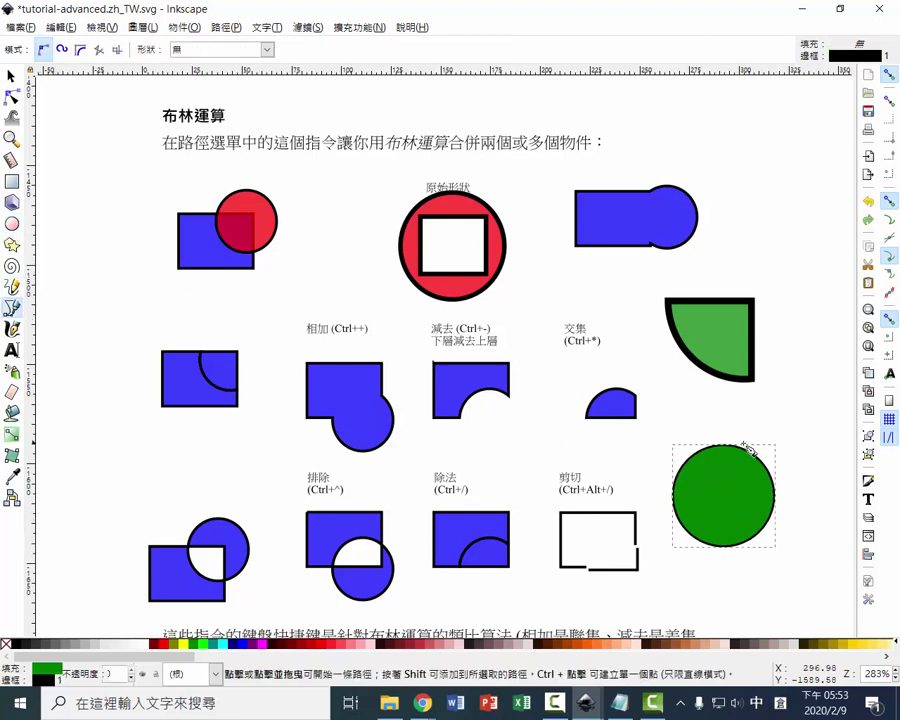
key("s")
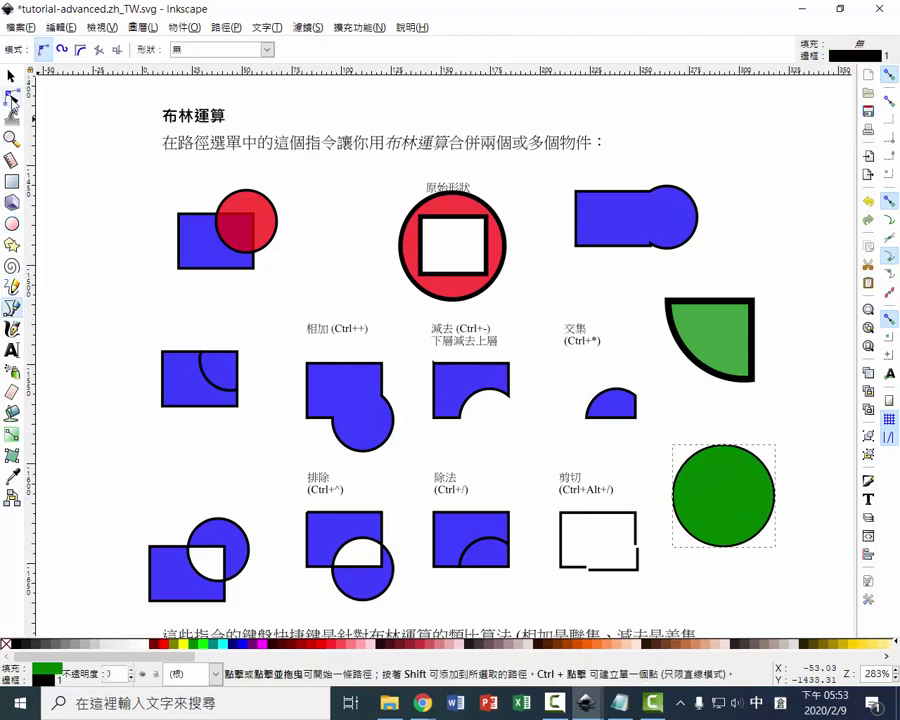
left_click(737, 416)
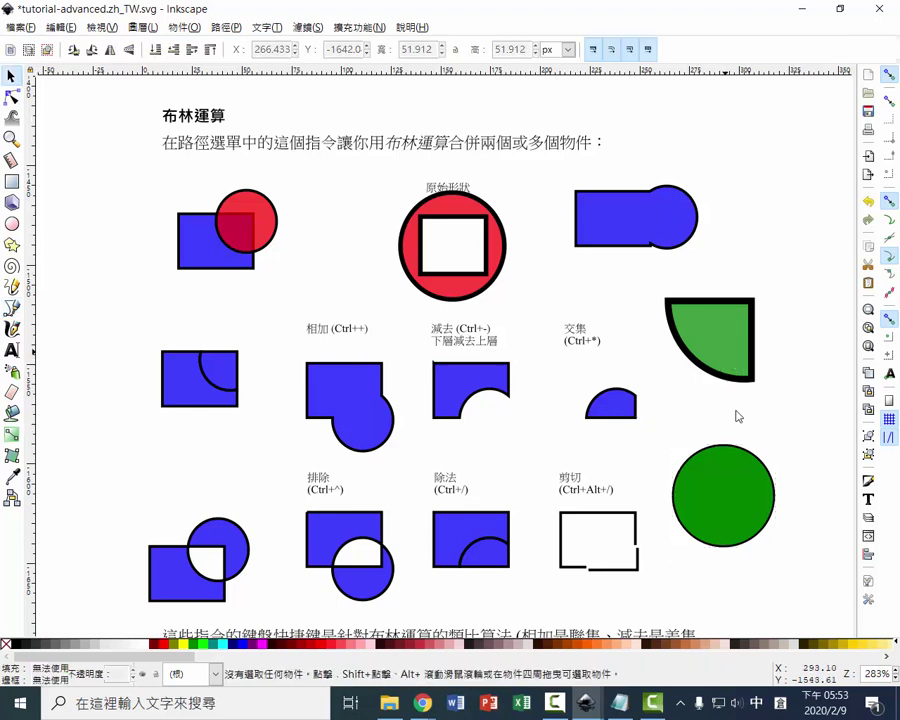
left_click(720, 484)
left_click(263, 643)
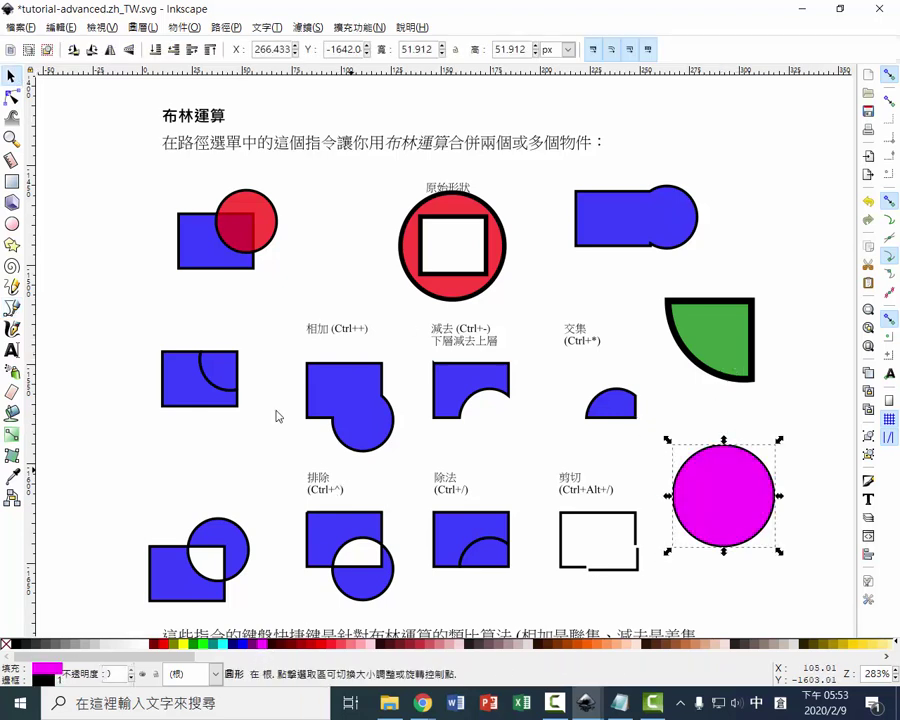
Draw a curved Bezier line top-to-bottom through the circle and select both.
left_click(12, 309)
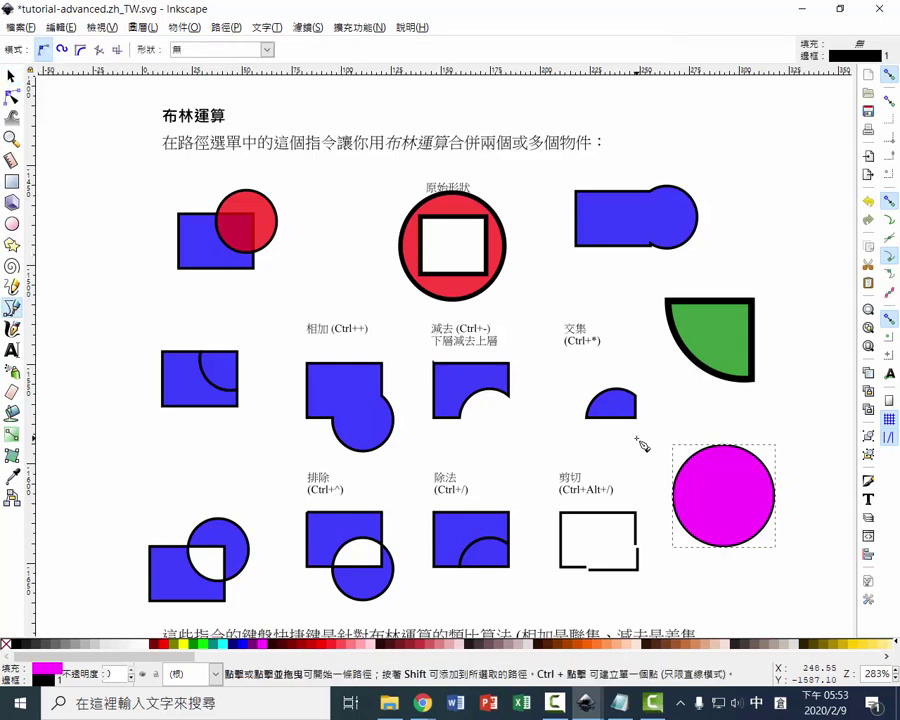
left_click(720, 421)
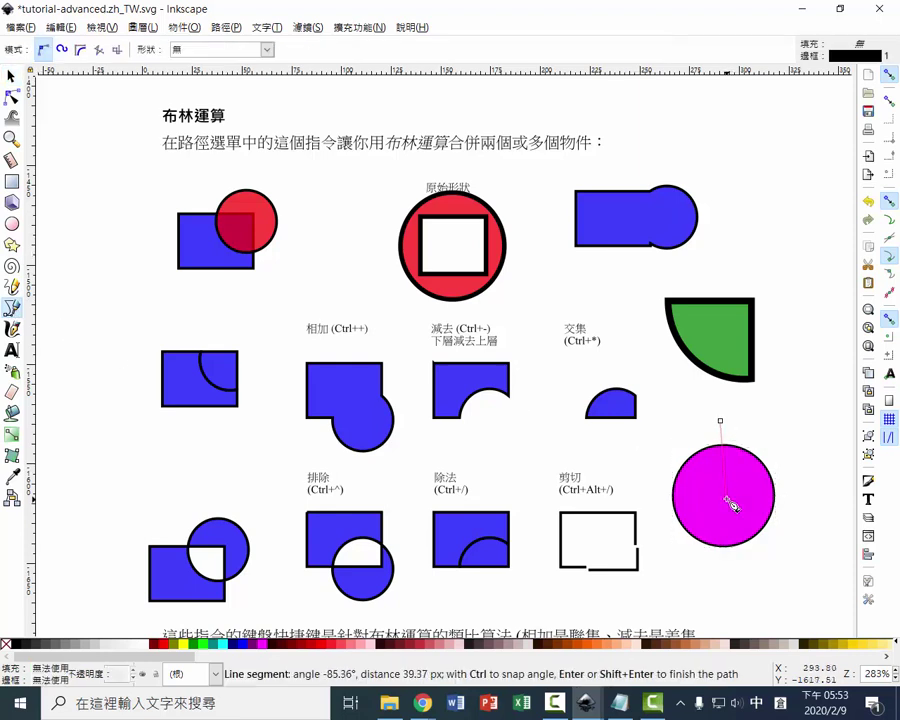
left_click_drag(733, 502, 751, 535)
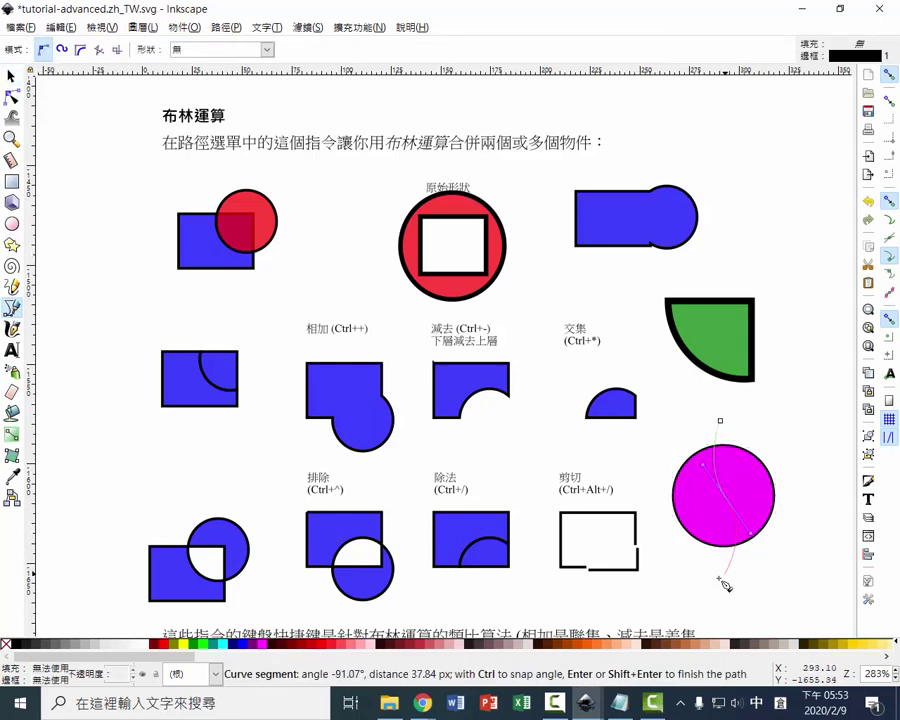
double_click(714, 582)
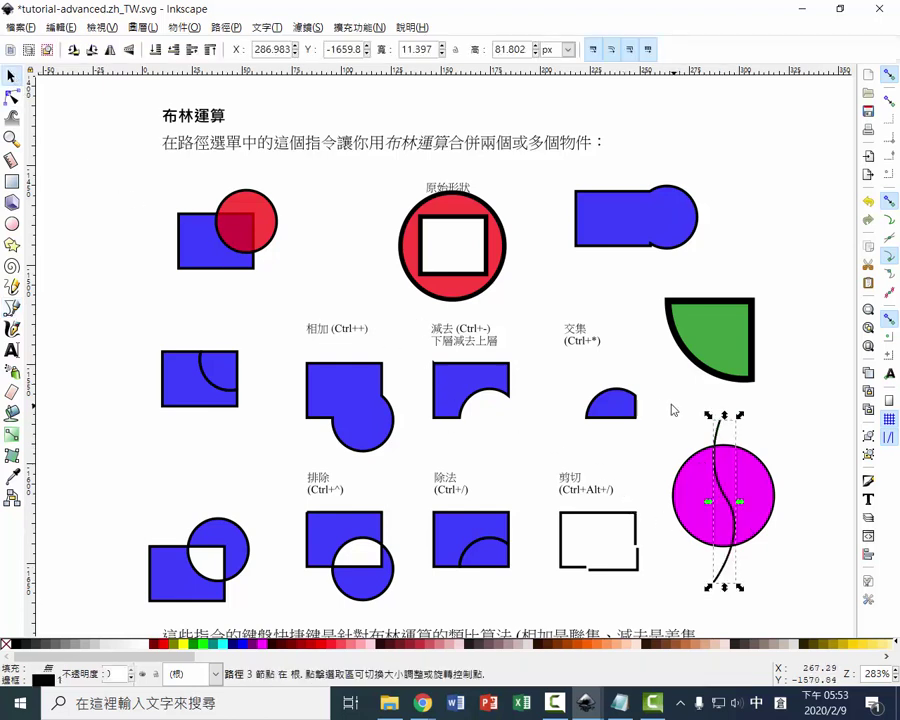
left_click_drag(652, 397, 810, 580)
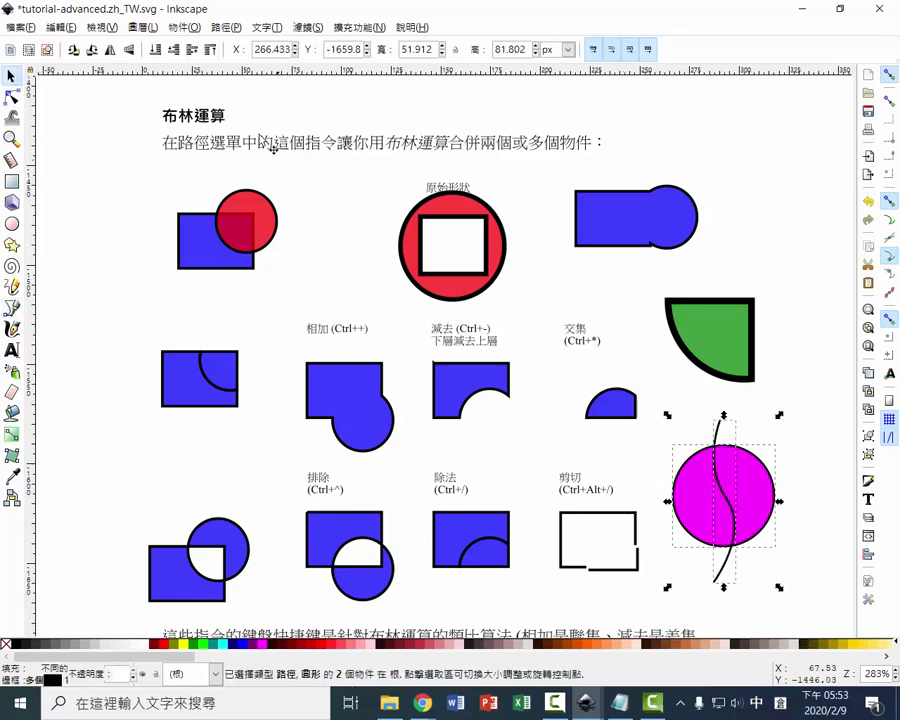
Use Cut Path to split the magenta circle along the curve into two unfilled arcs, nudging the right arc rightward.
left_click(226, 28)
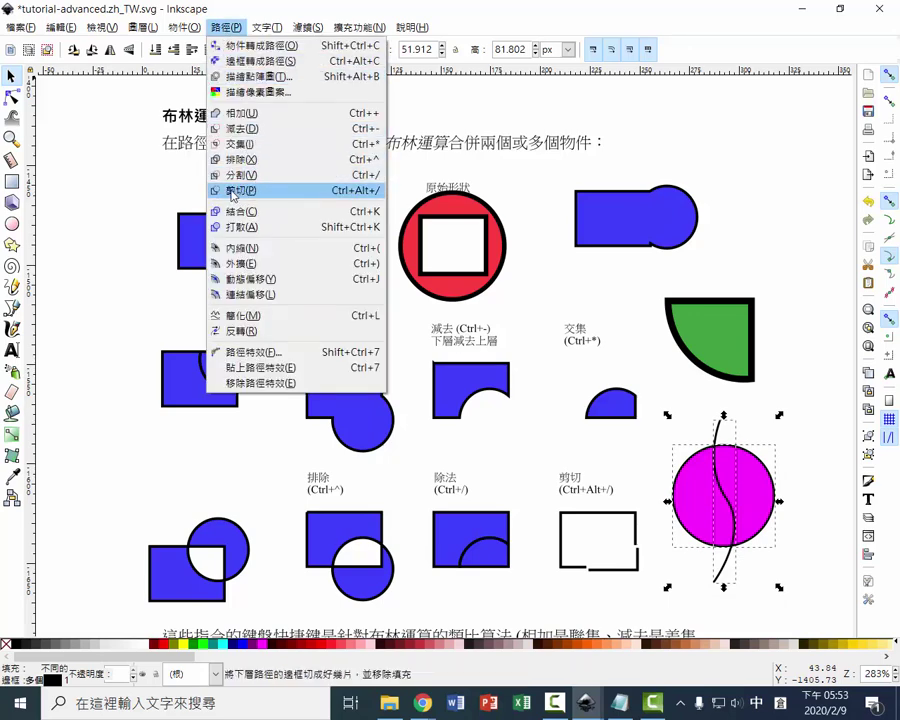
left_click(238, 190)
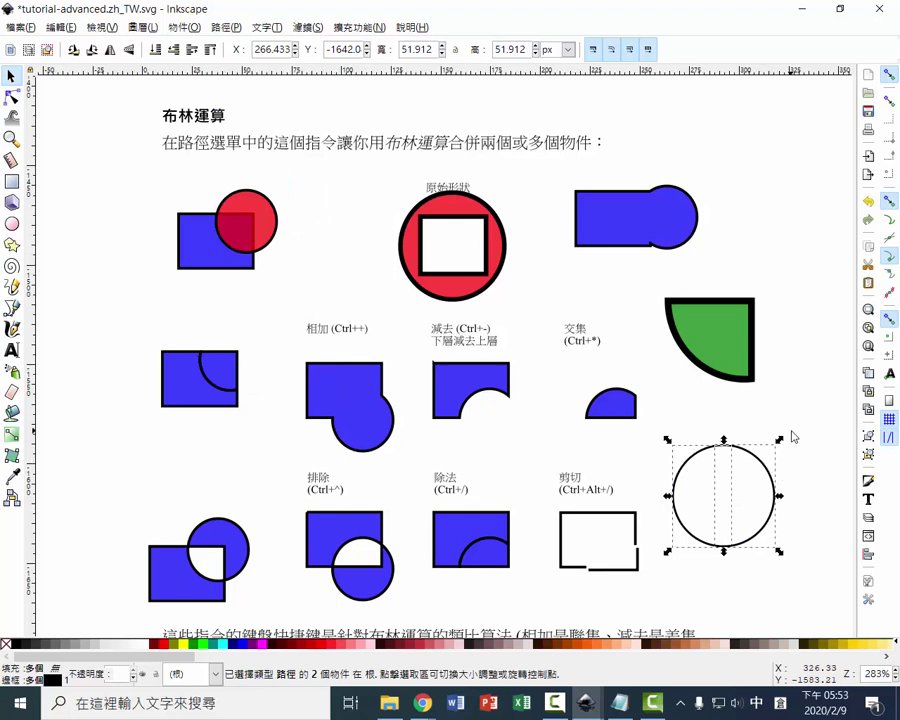
left_click(759, 504)
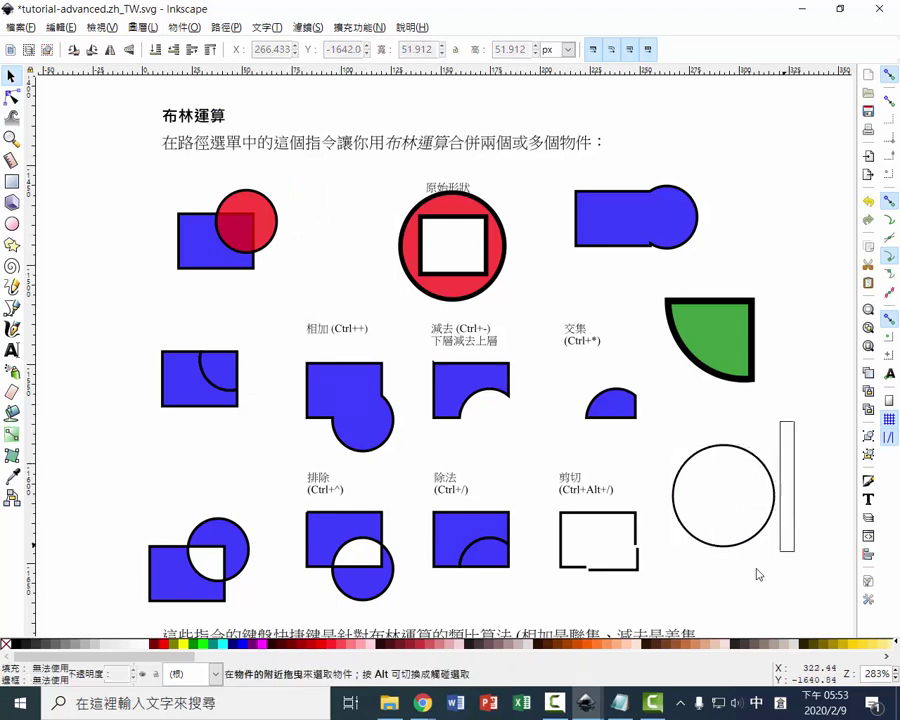
left_click_drag(759, 574, 735, 534)
left_click(765, 484)
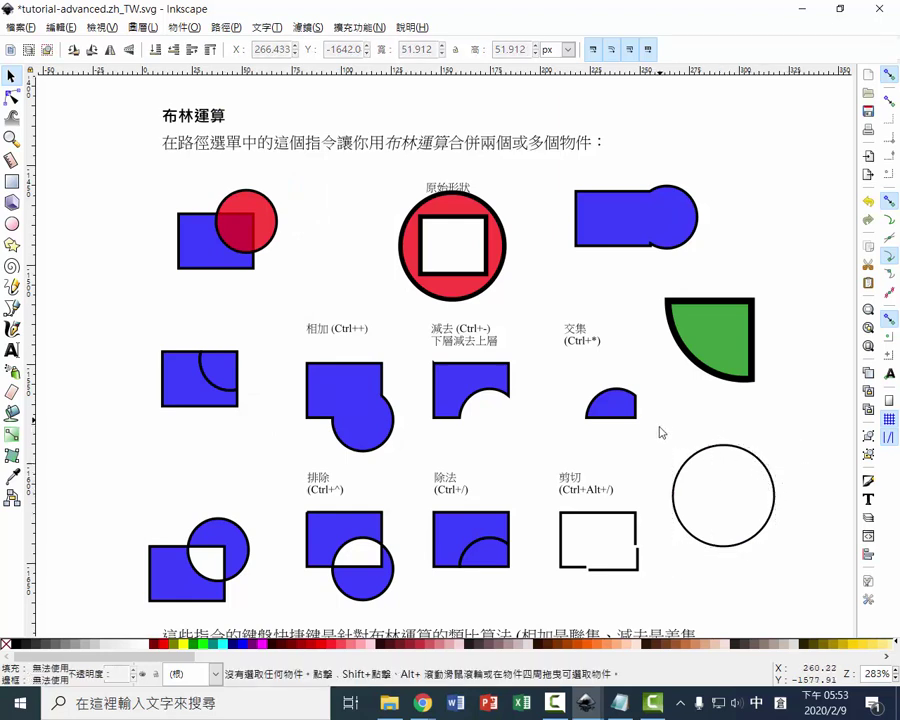
left_click_drag(661, 420, 813, 584)
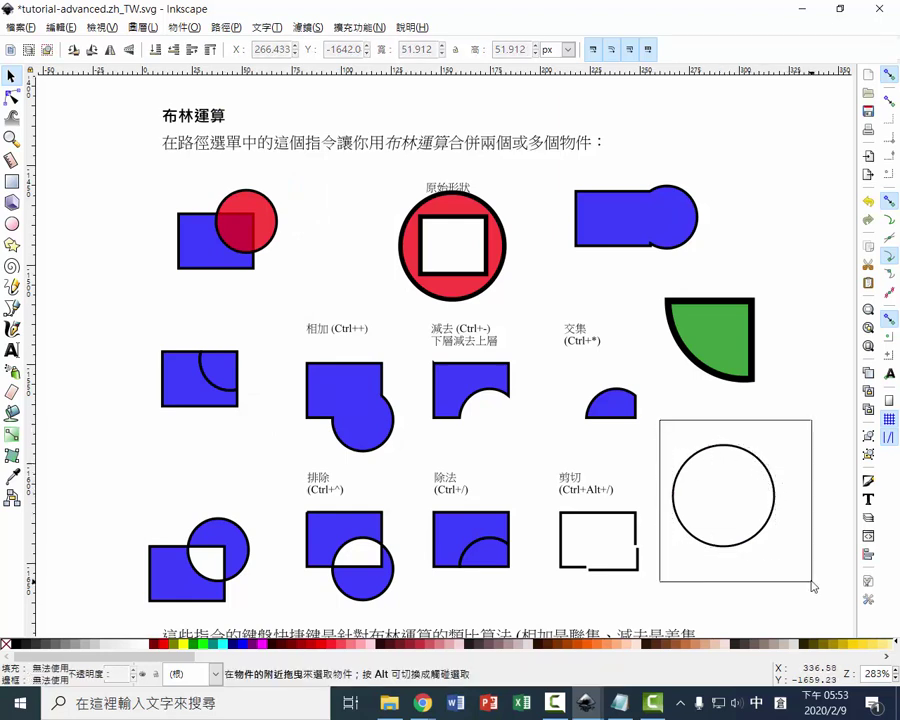
left_click_drag(768, 470, 800, 470)
Give both the right and left arc pieces a red outline.
left_click(775, 478)
left_click(777, 479)
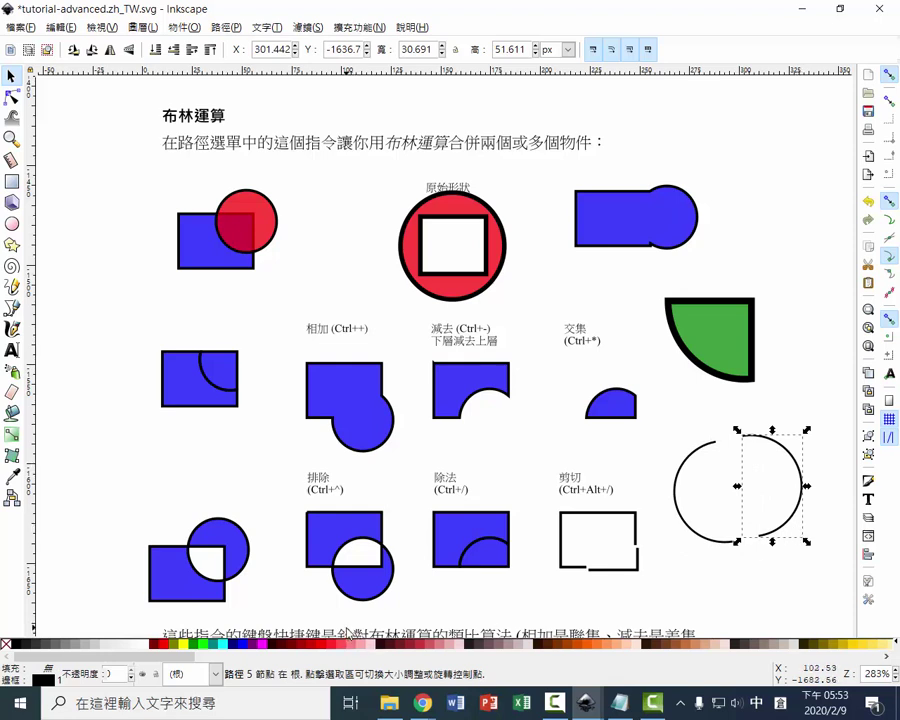
left_click(168, 645, "shift")
left_click(724, 547)
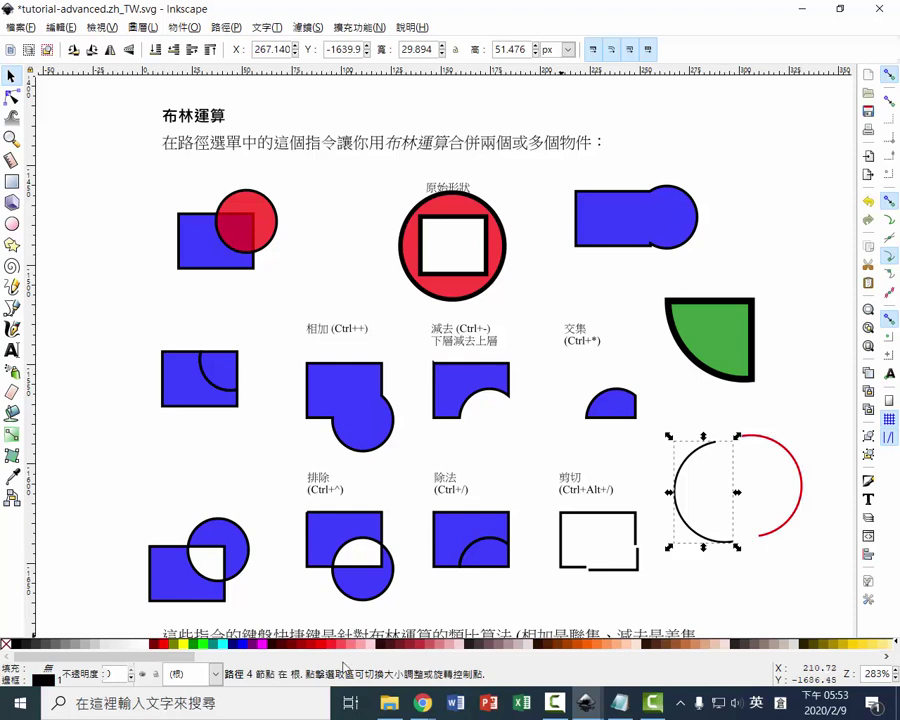
left_click(168, 645, "shift")
key("shift")
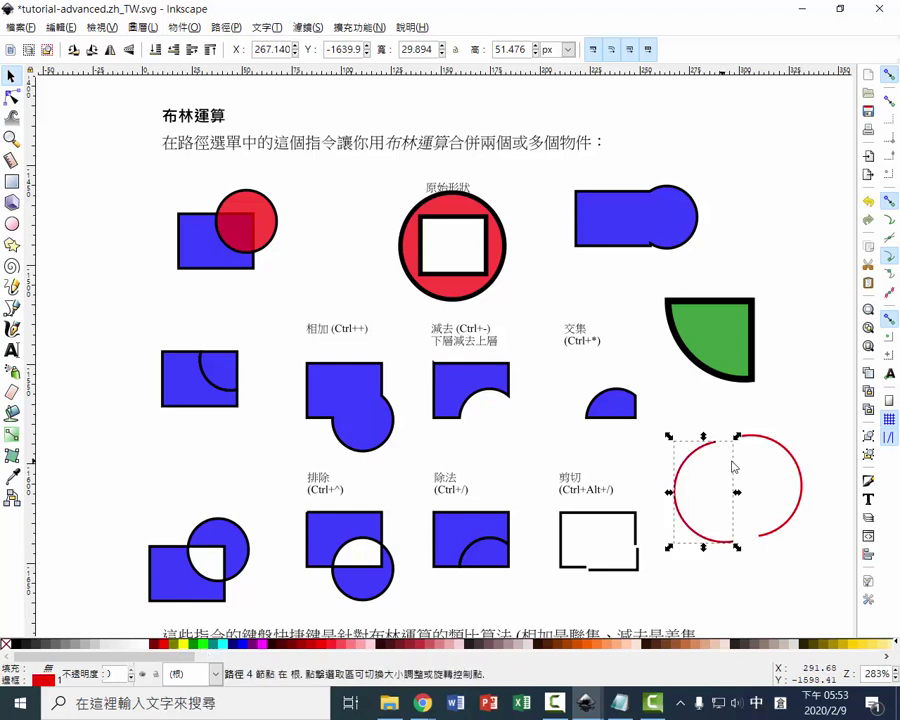
Fill the right half-arc yellow and the left arc magenta, then select both halves.
left_click(830, 466)
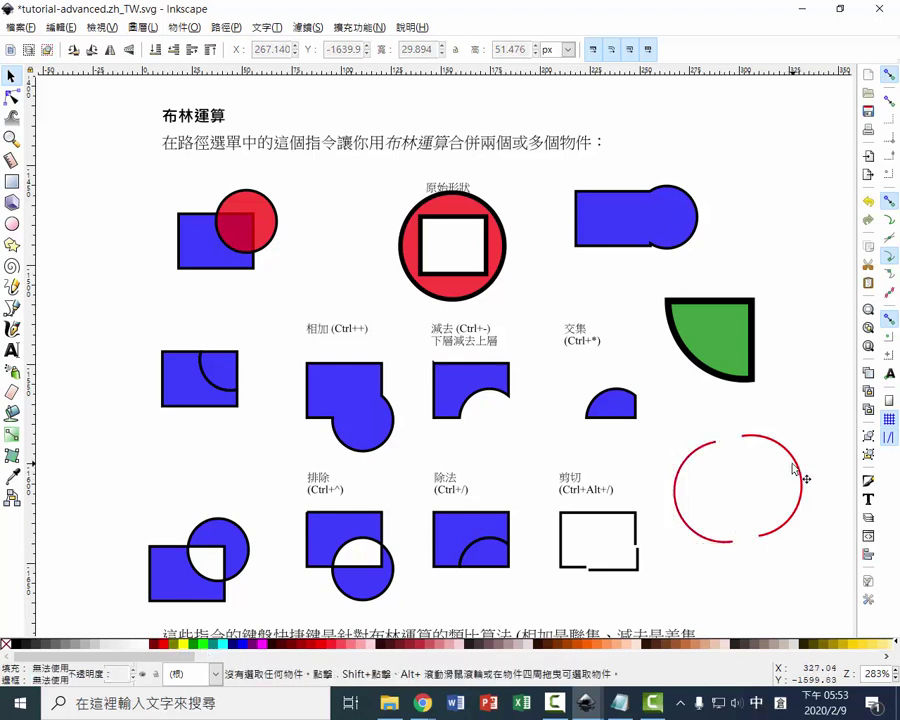
left_click(799, 477)
left_click(677, 488)
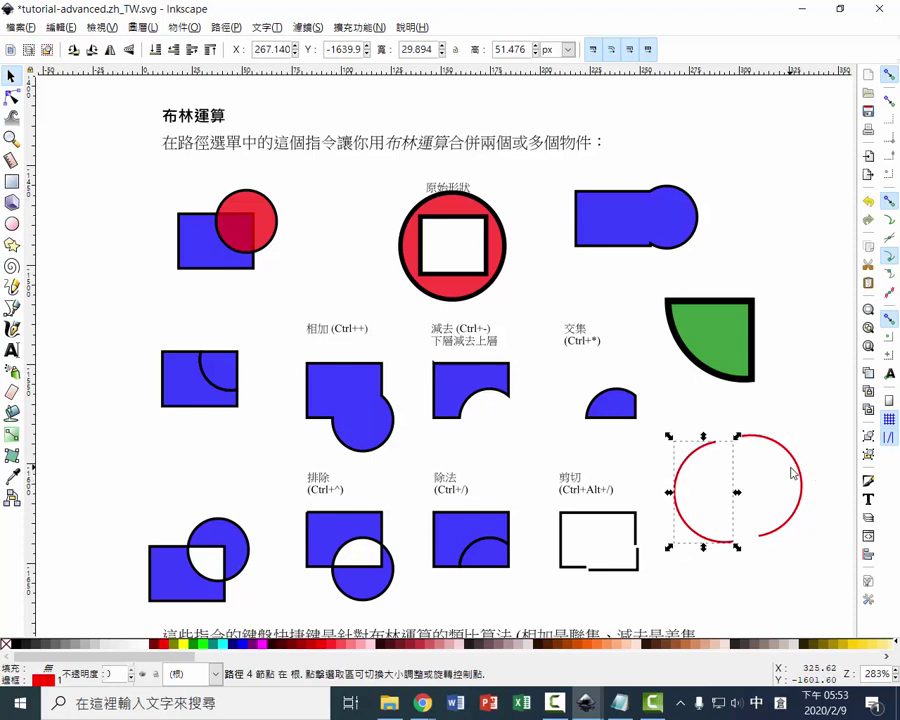
left_click(798, 472)
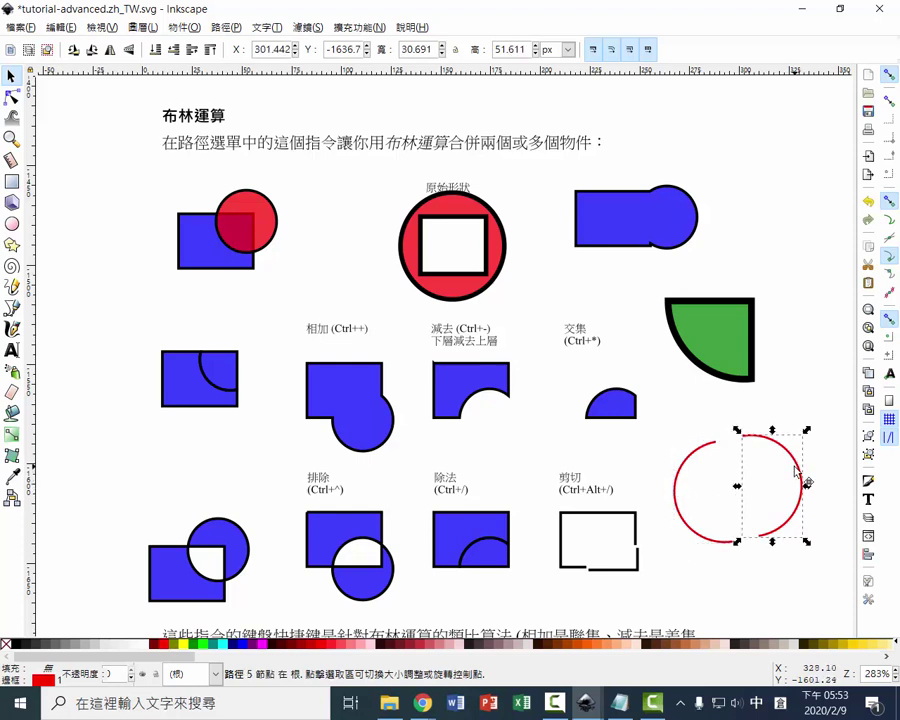
left_click(183, 645)
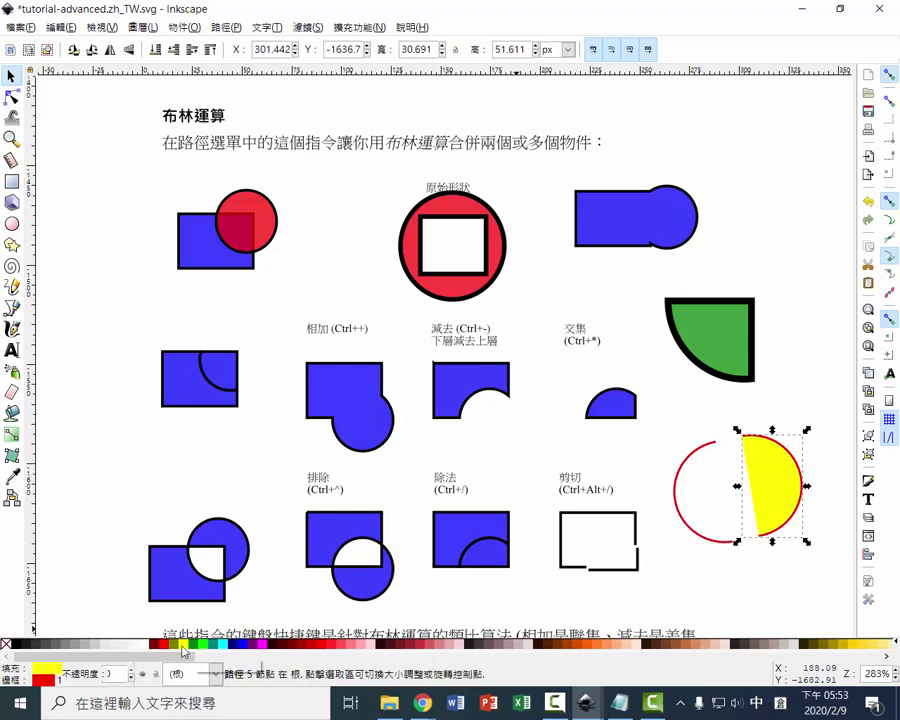
left_click(700, 457)
left_click(262, 645)
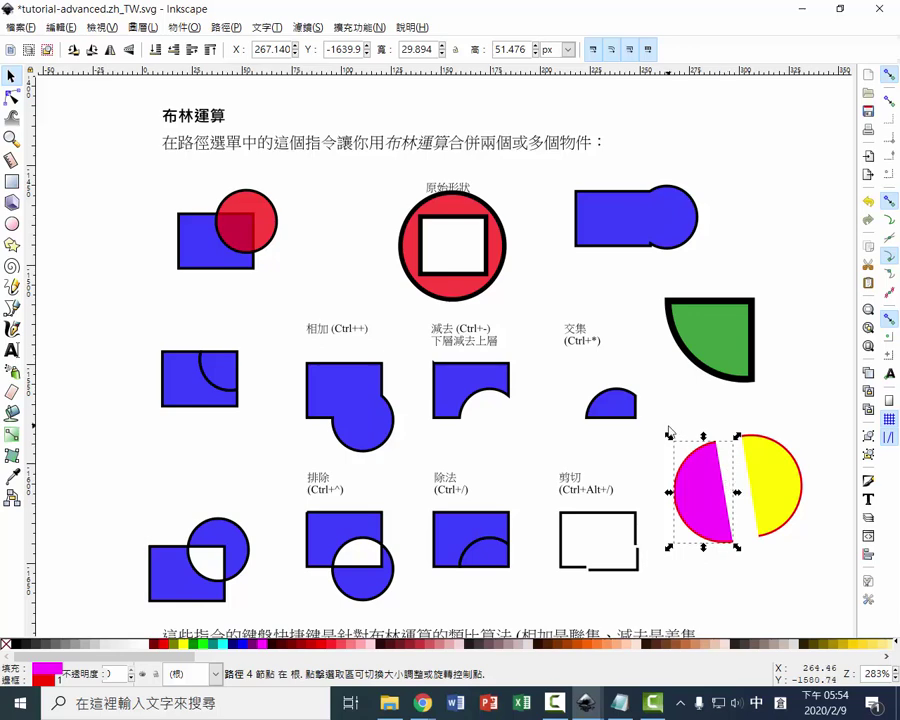
left_click_drag(663, 422, 829, 585)
Delete the colored arc halves, then duplicate the blue rectangle and red circle into the left margin.
key("Delete")
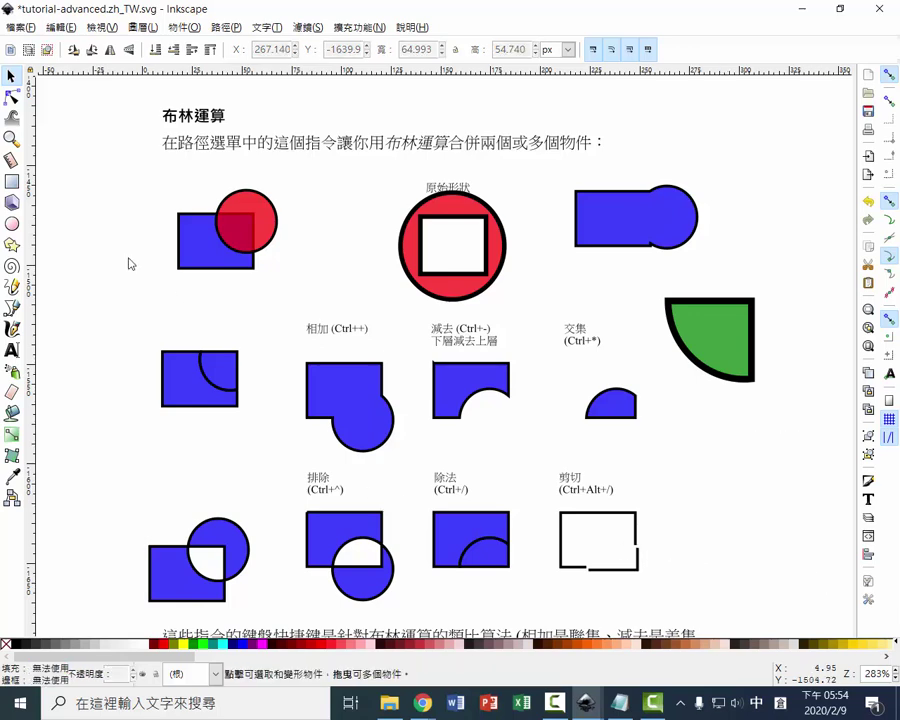
left_click_drag(142, 186, 265, 278)
left_click_drag(137, 166, 350, 292)
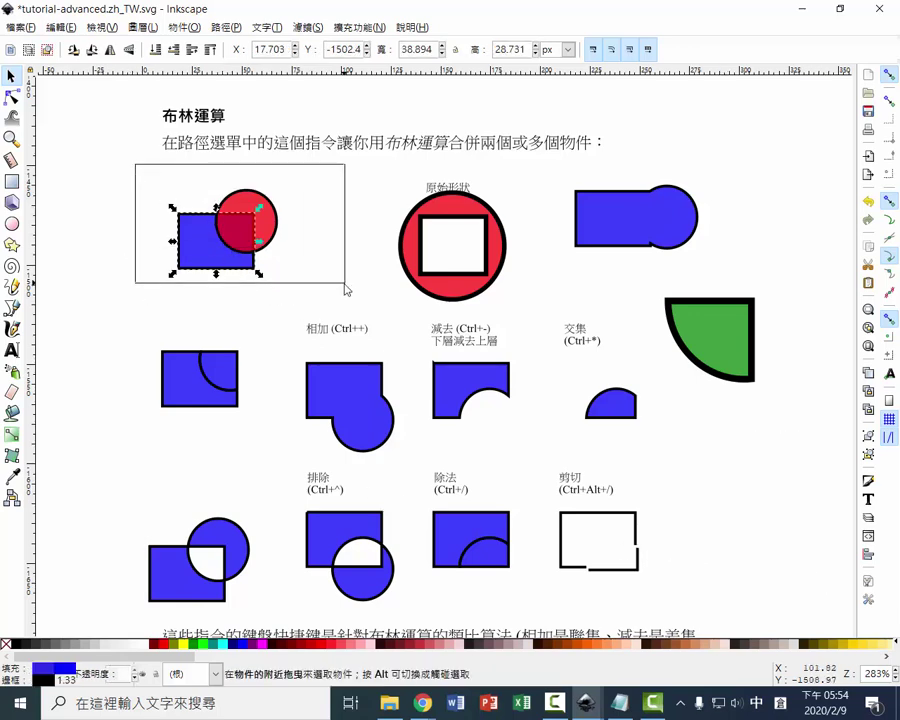
right_click(238, 235)
left_click(280, 334)
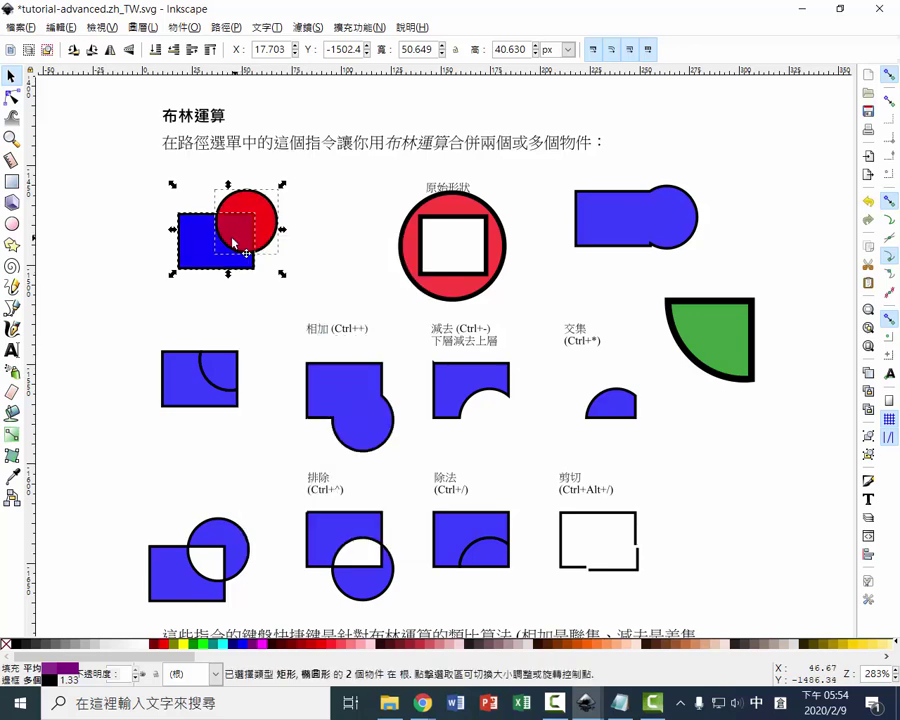
mouse_move(240, 240)
left_mouse_down()
mouse_move(98, 322)
mouse_move(138, 310)
left_mouse_up()
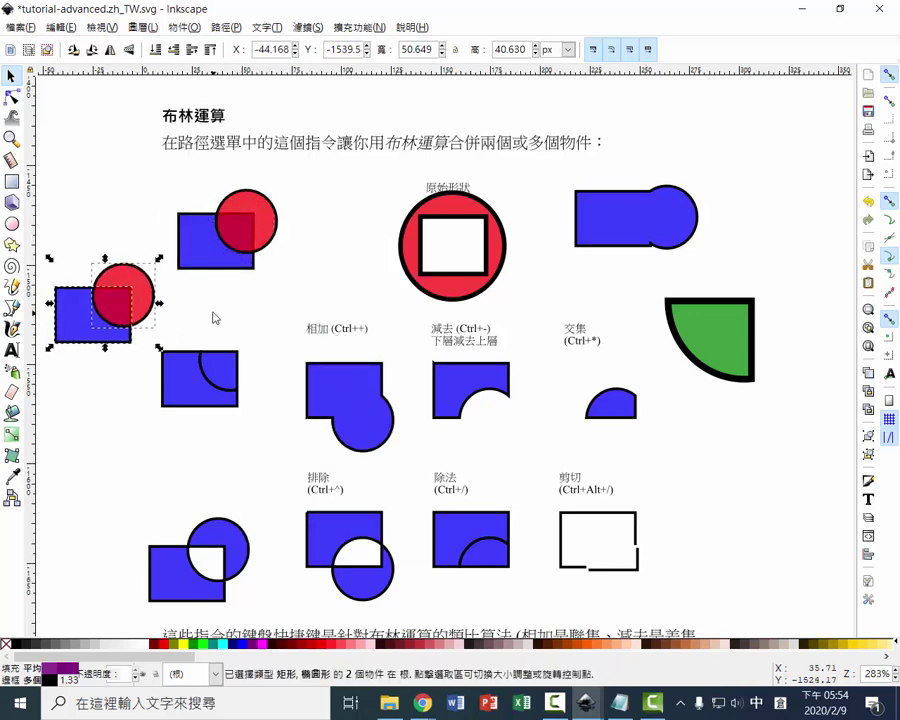
Cut the copied pair into pieces with Cut Path and pull the small corner piece up-right.
left_click(48, 252)
left_click_drag(48, 252, 155, 368)
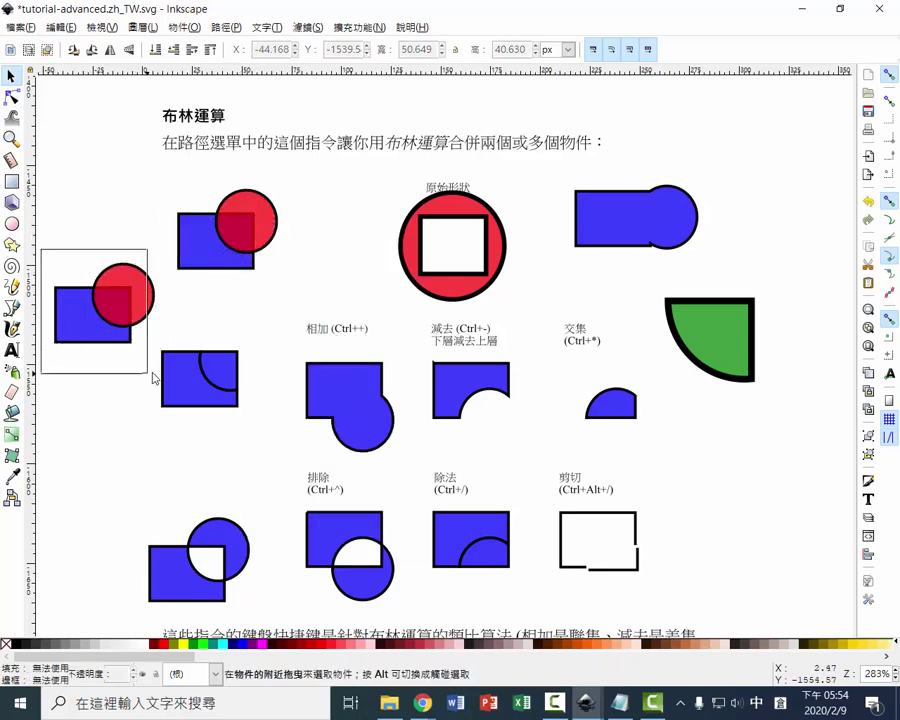
left_click(226, 27)
left_click(243, 192)
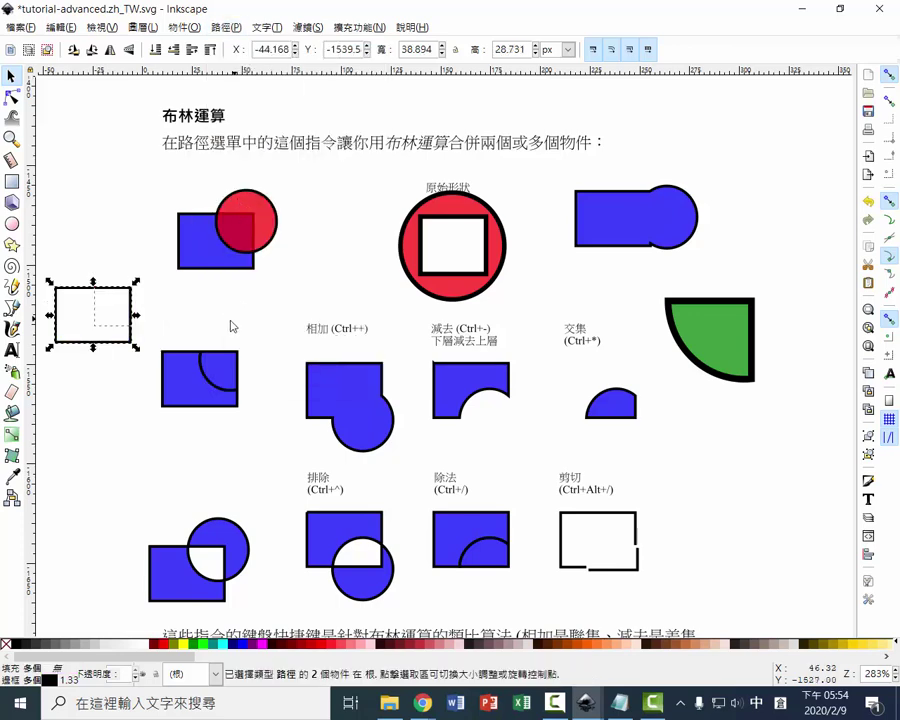
left_click(136, 304)
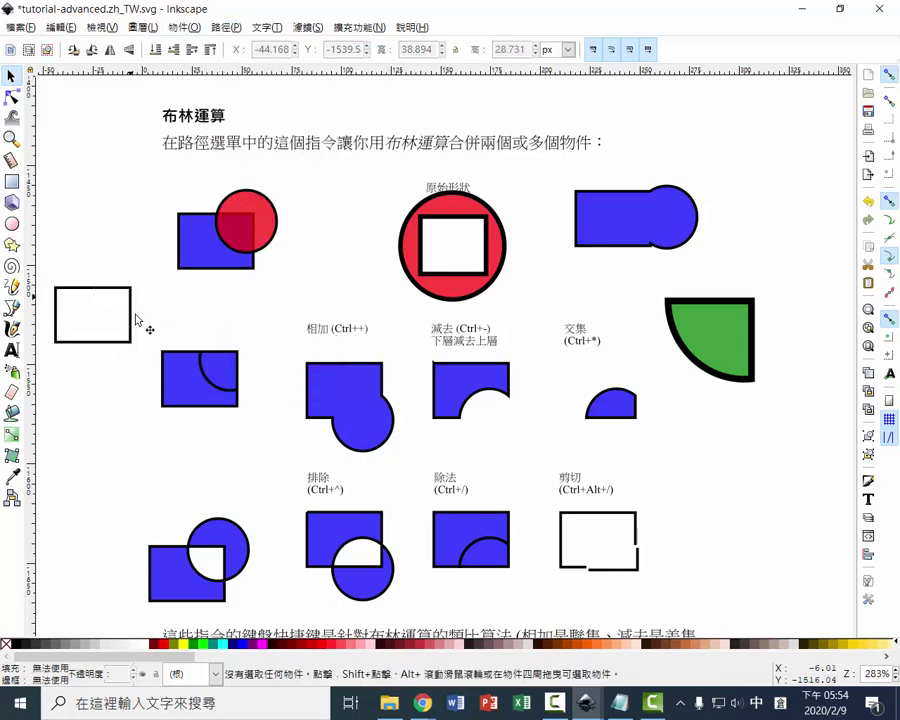
left_click(131, 306)
left_click_drag(131, 306, 138, 276)
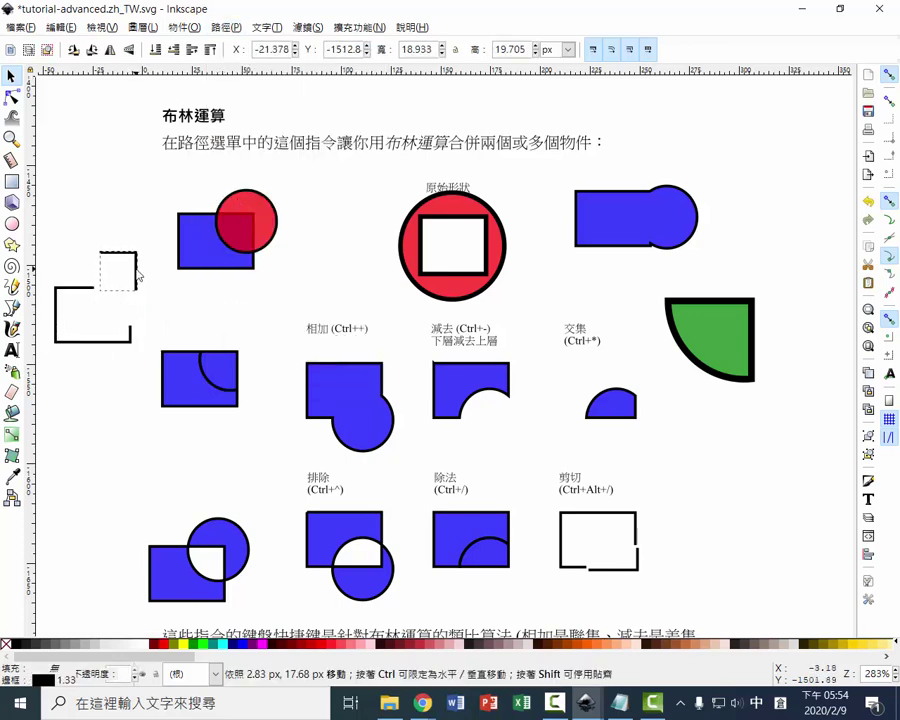
Fill the small corner piece yellow and the larger rectangular piece green.
left_click(126, 342)
left_click_drag(124, 344, 112, 358)
left_click(136, 282)
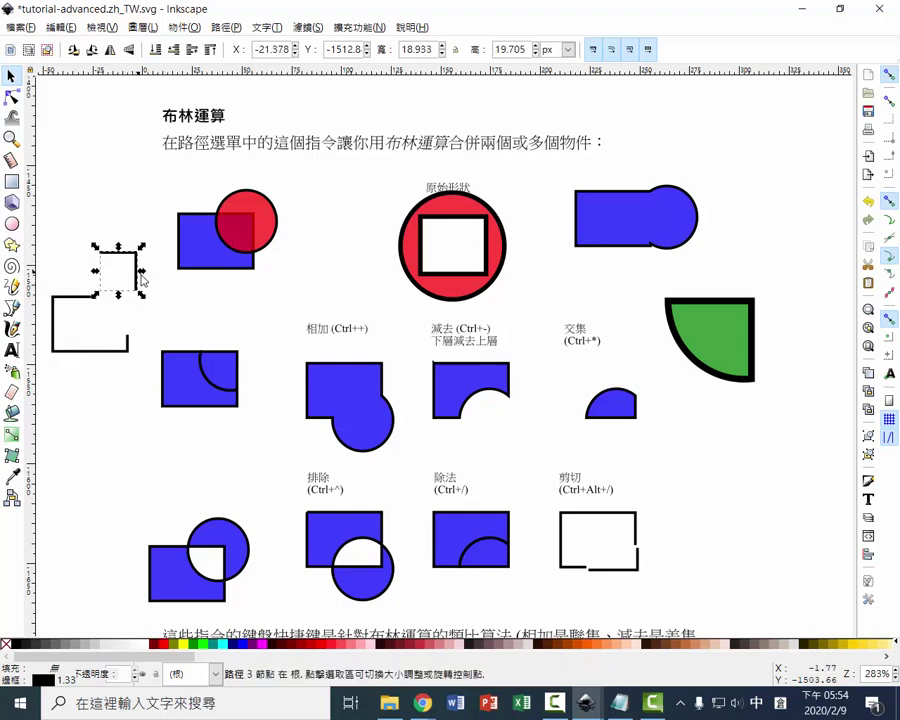
left_click(184, 643)
left_click(110, 352)
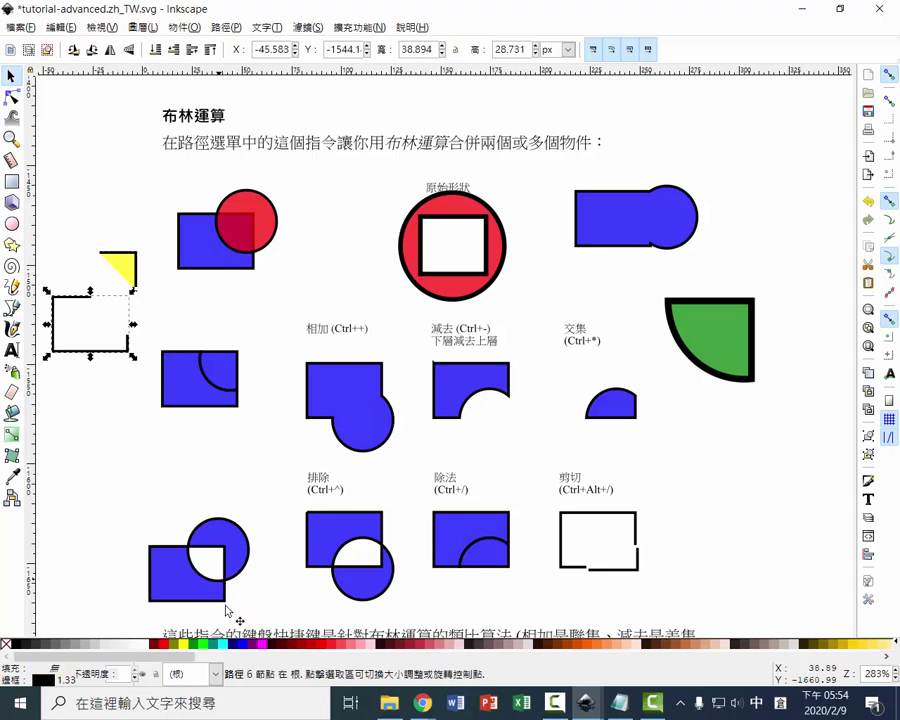
left_click(217, 644)
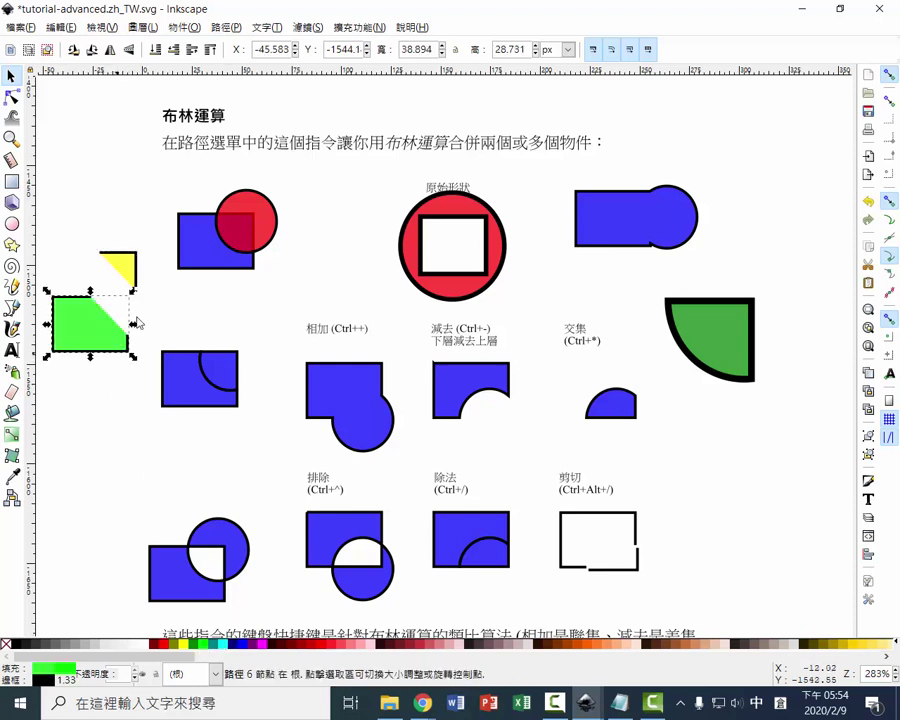
Move the yellow triangle back into place on the green corner.
left_click(124, 266)
left_click_drag(124, 266, 112, 312)
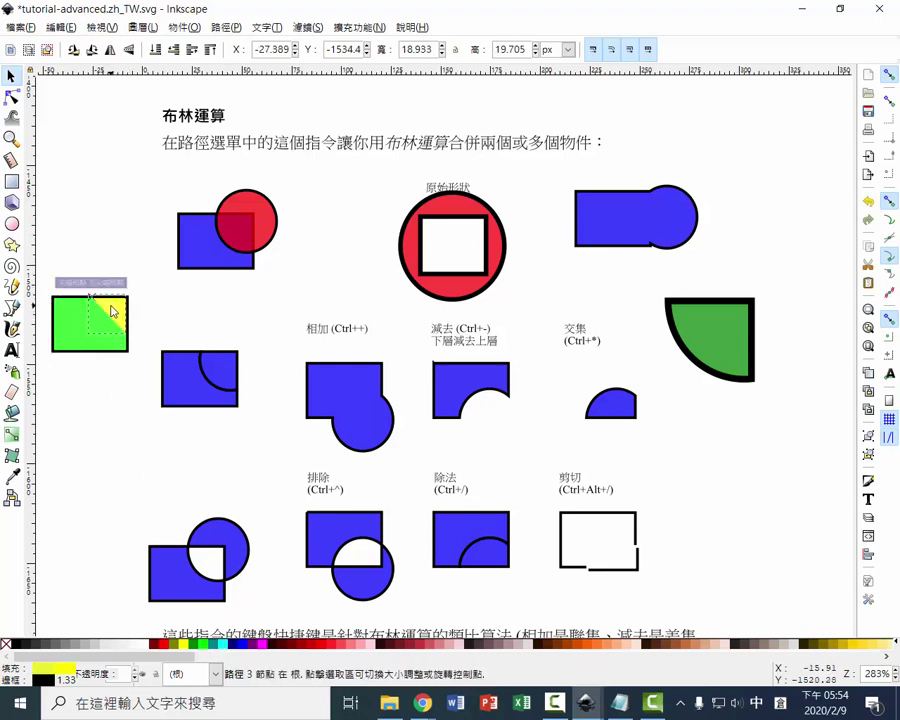
left_click(226, 300)
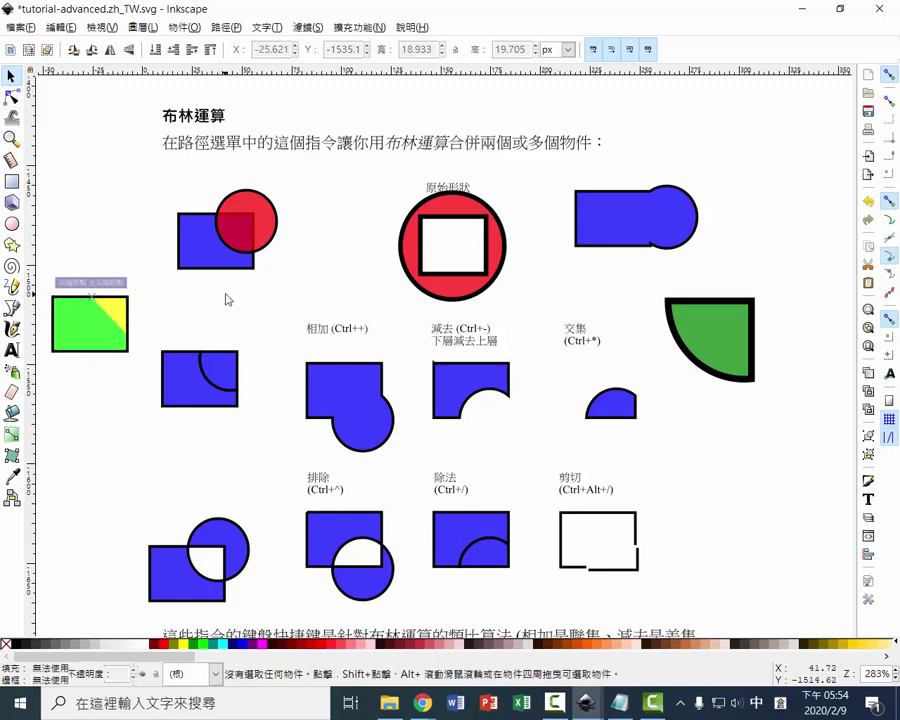
left_click(118, 313)
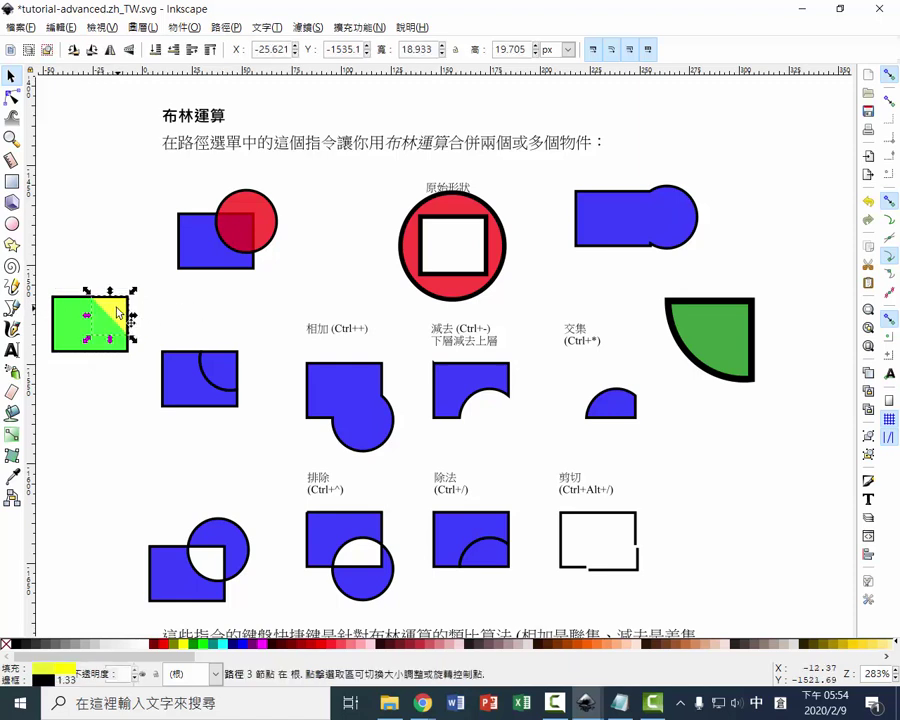
left_click_drag(133, 272, 198, 300)
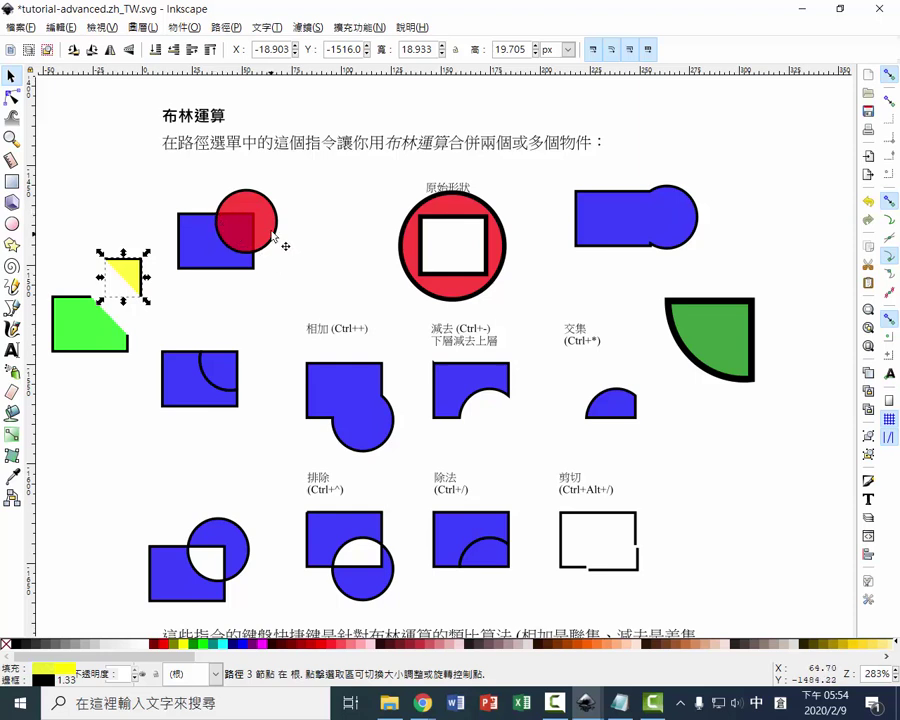
left_click_drag(124, 302, 111, 340)
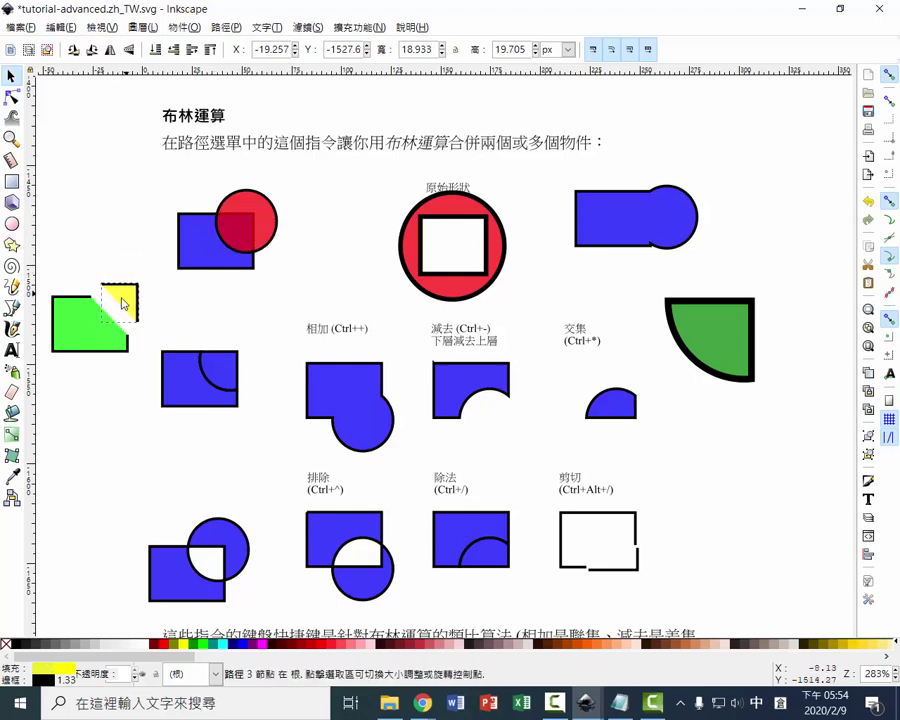
left_click(220, 236)
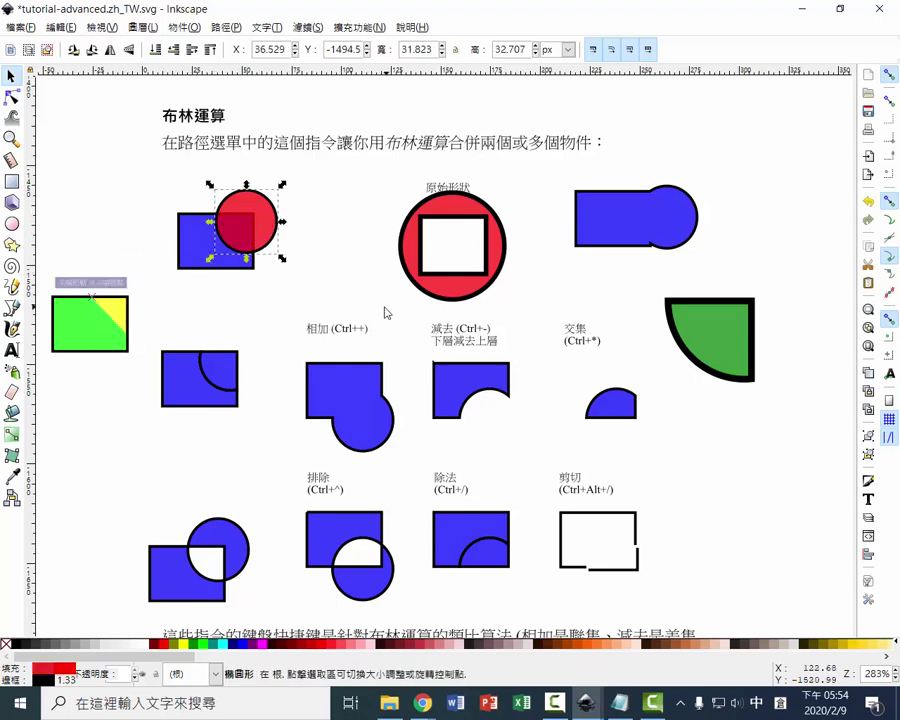